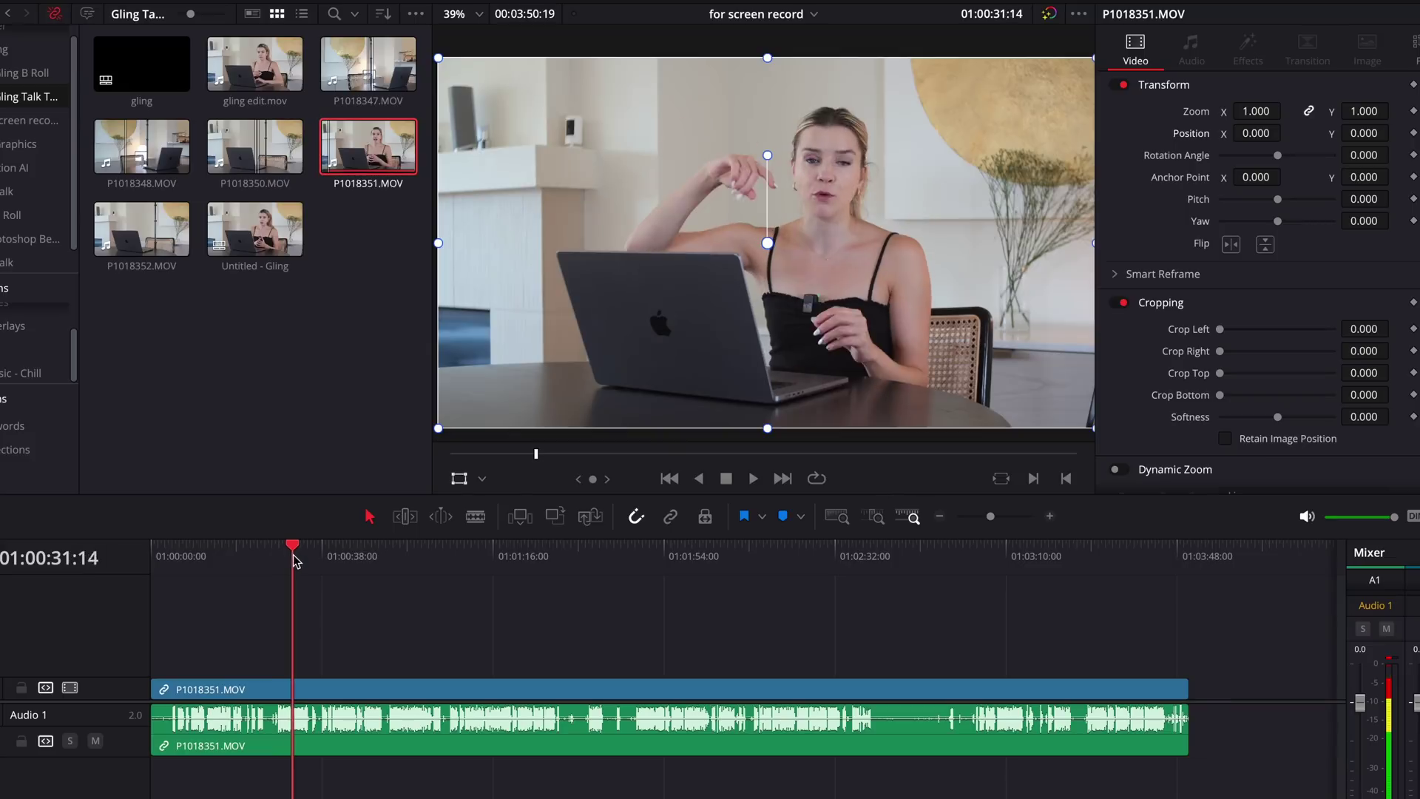
Preview the timeline, then load gling edit.mov to cut silences and bad takes.
{"action": "left_click_drag", "start_coordinate": [296, 561], "coordinate": [239, 565]}
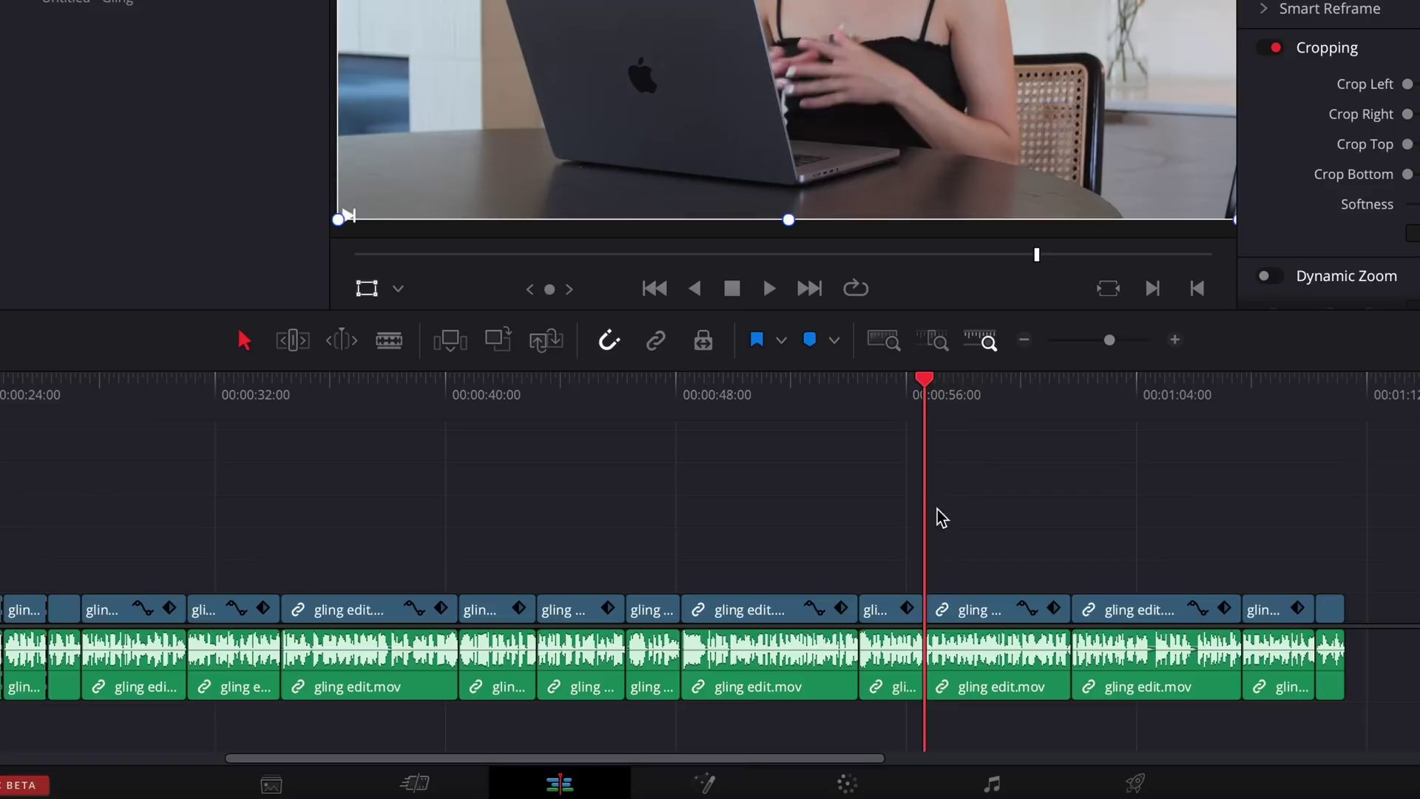
{"action": "left_click_drag", "start_coordinate": [938, 513], "coordinate": [1263, 630]}
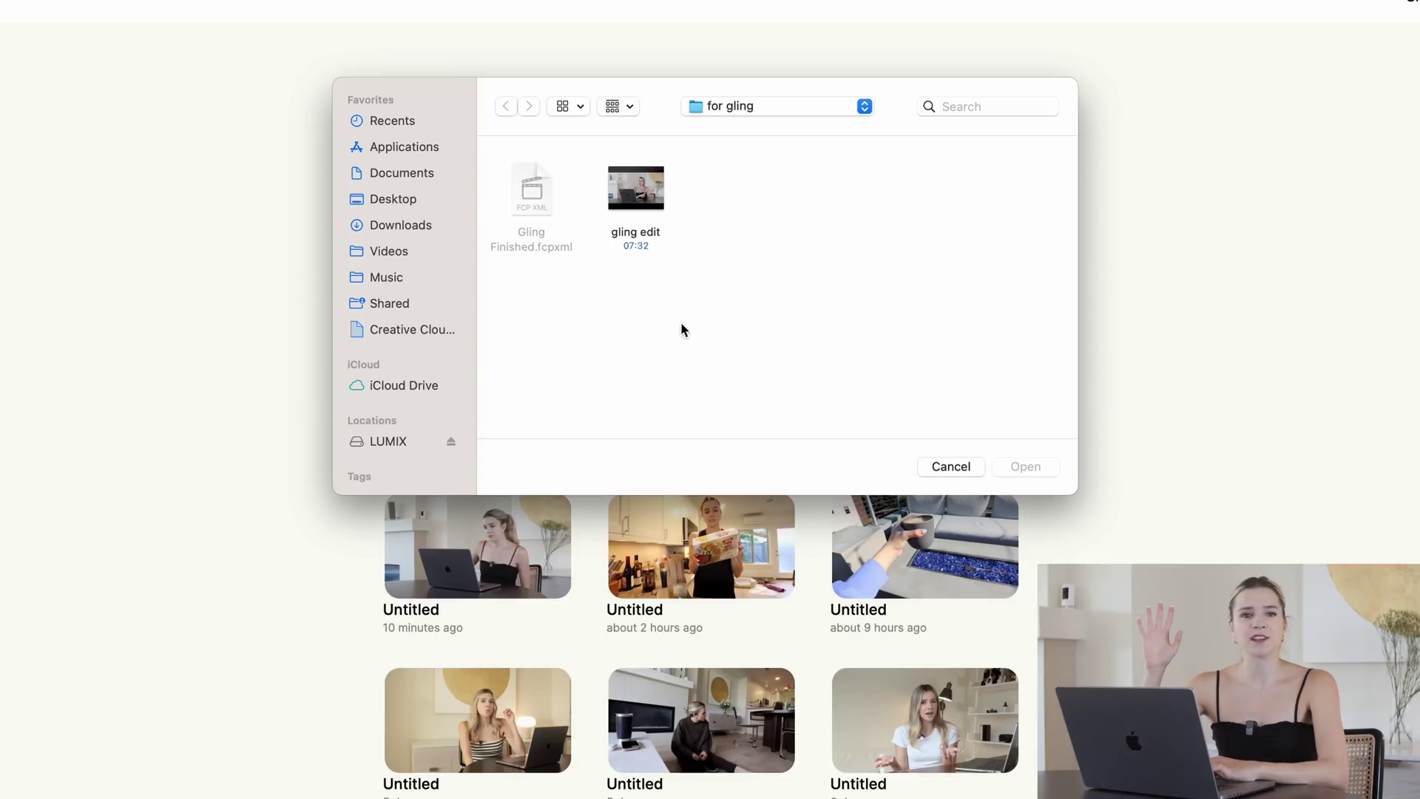
{"action": "double_click", "coordinate": [648, 237]}
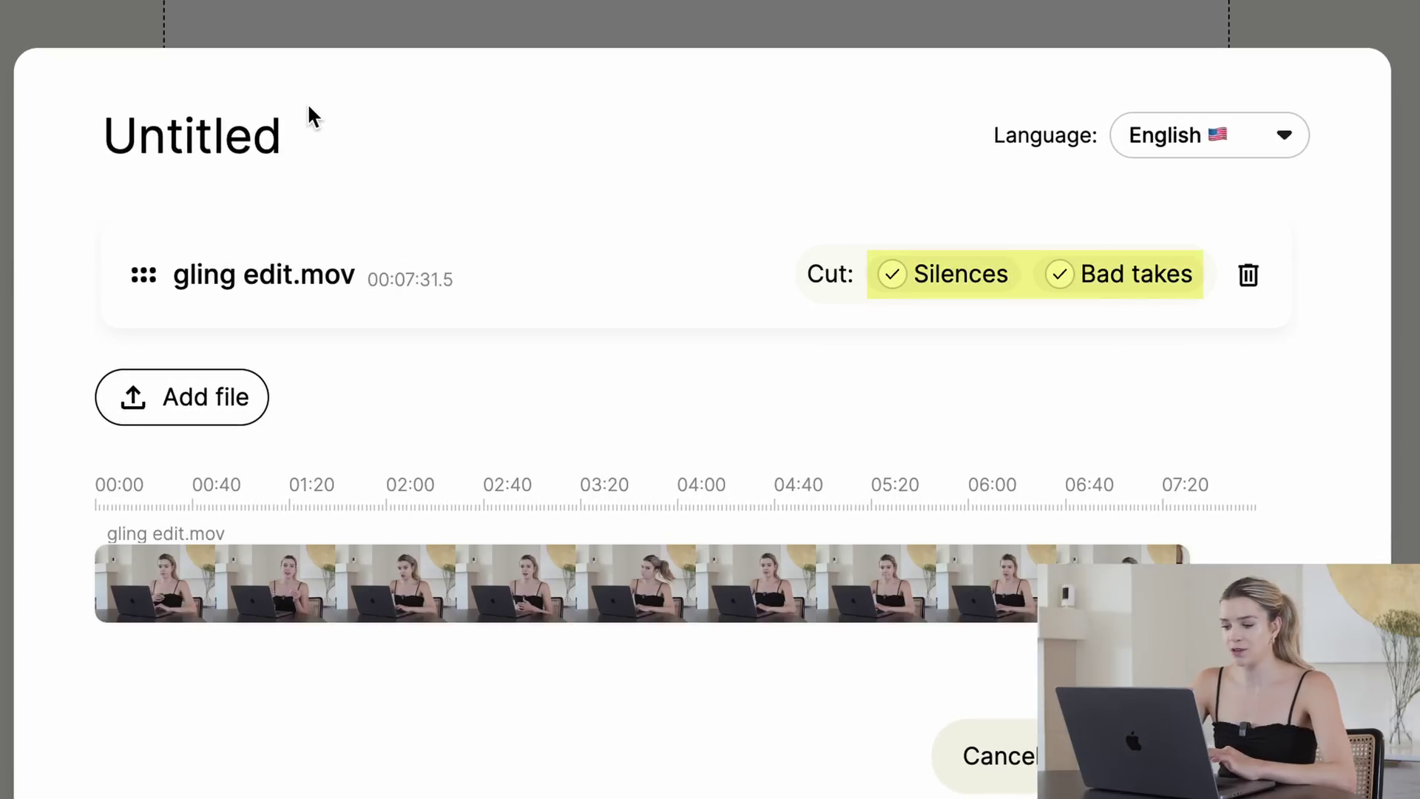
{"action": "left_click", "coordinate": [1183, 773]}
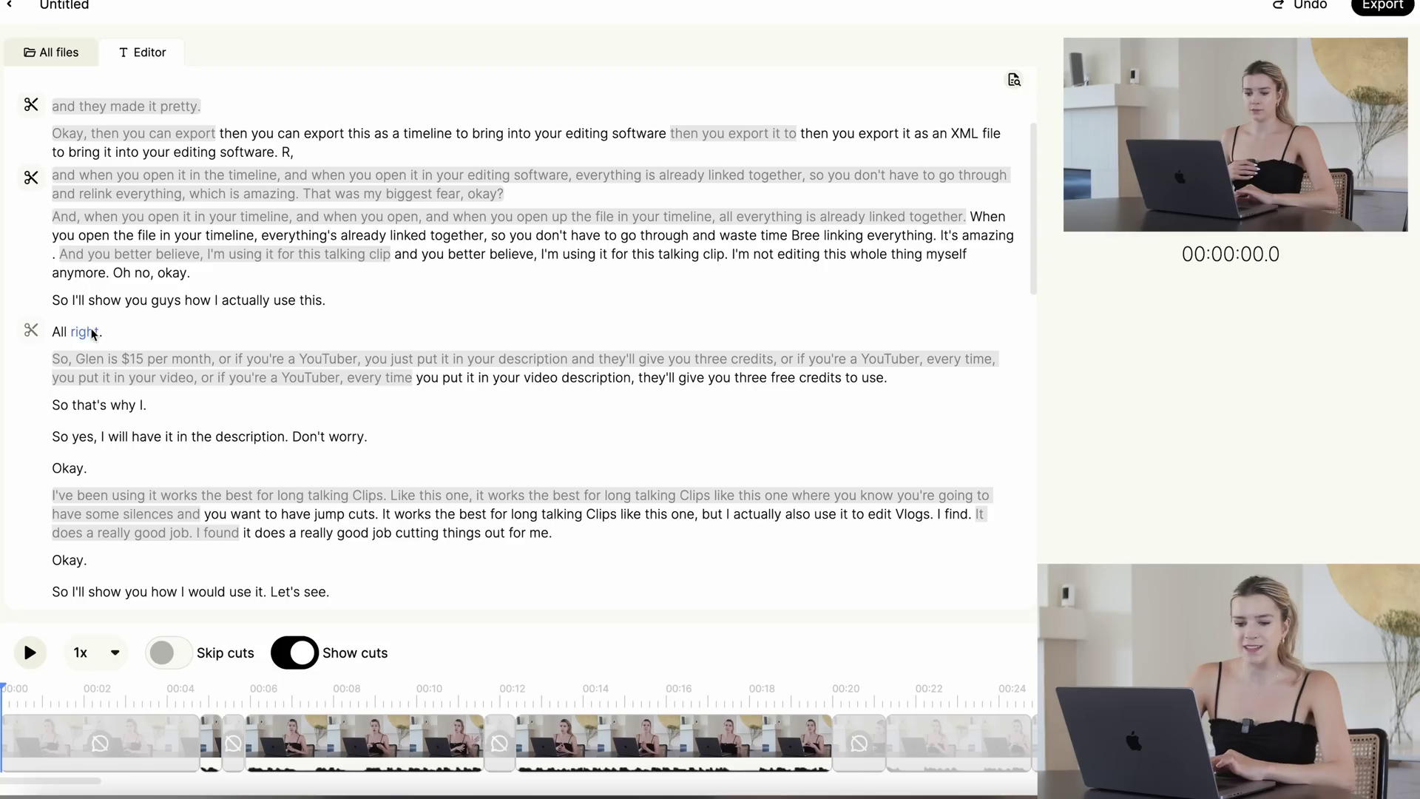
Cut the leftover 'All right.' line from the transcript.
{"action": "left_click_drag", "start_coordinate": [93, 334], "coordinate": [48, 336]}
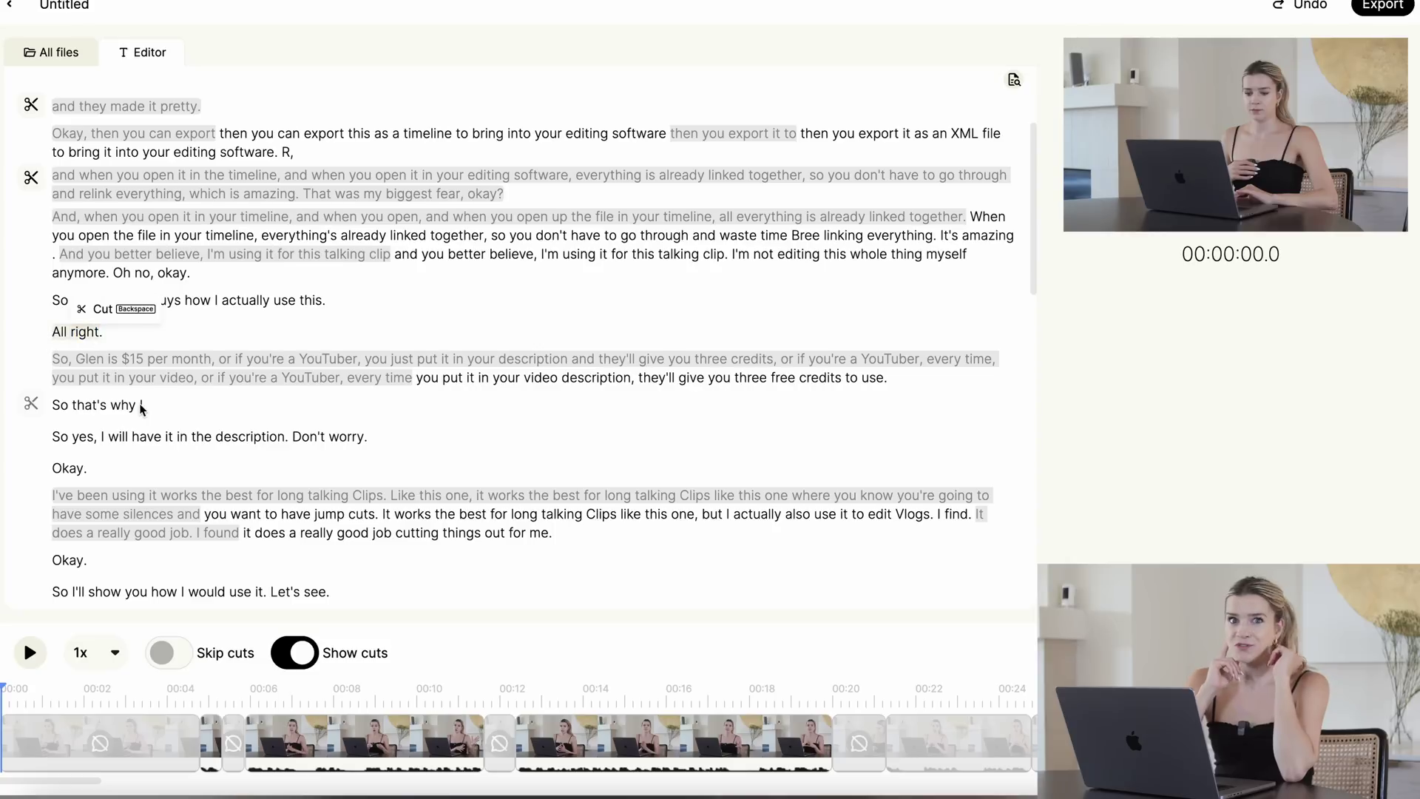
{"action": "scroll", "coordinate": [182, 385], "scroll_direction": "down", "scroll_amount": 5}
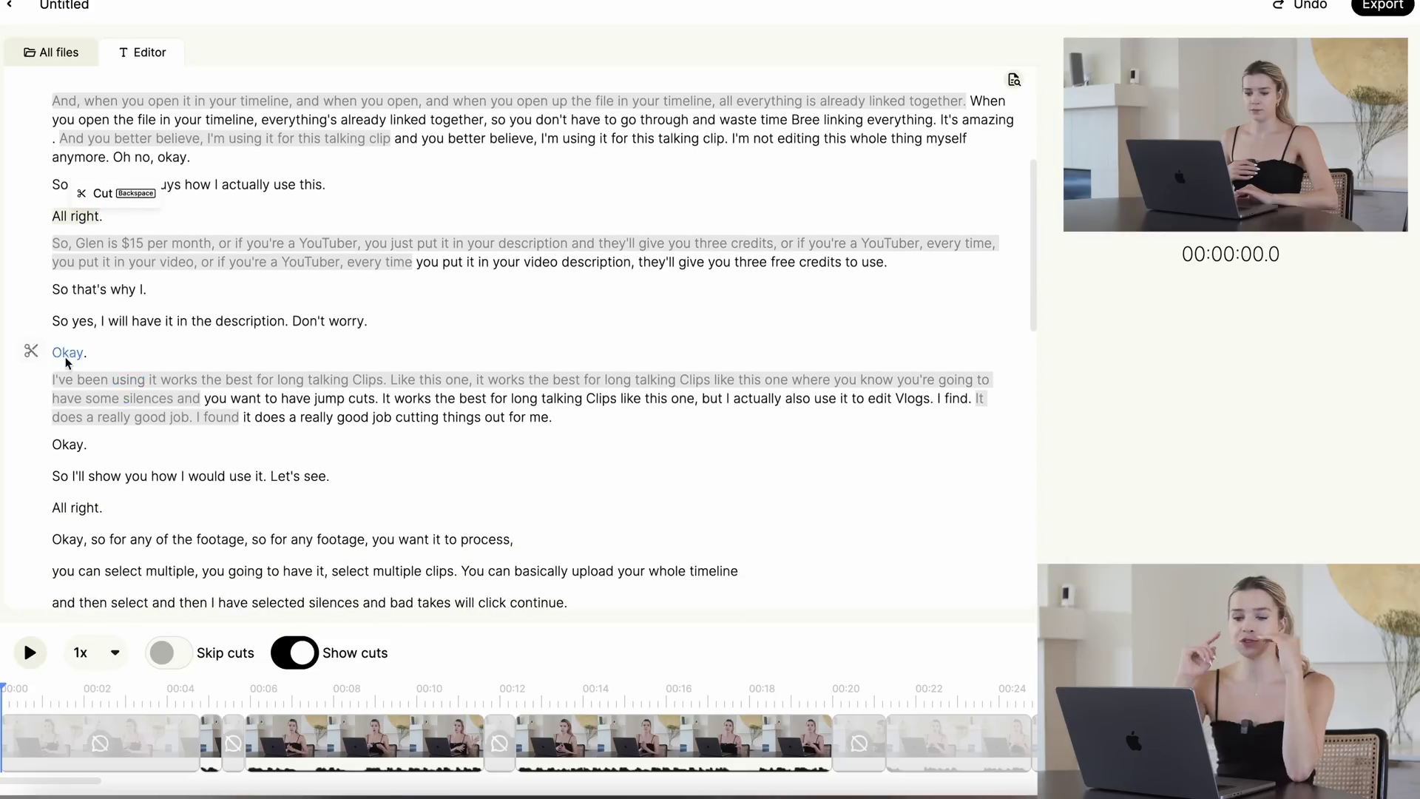
{"action": "double_click", "coordinate": [54, 398]}
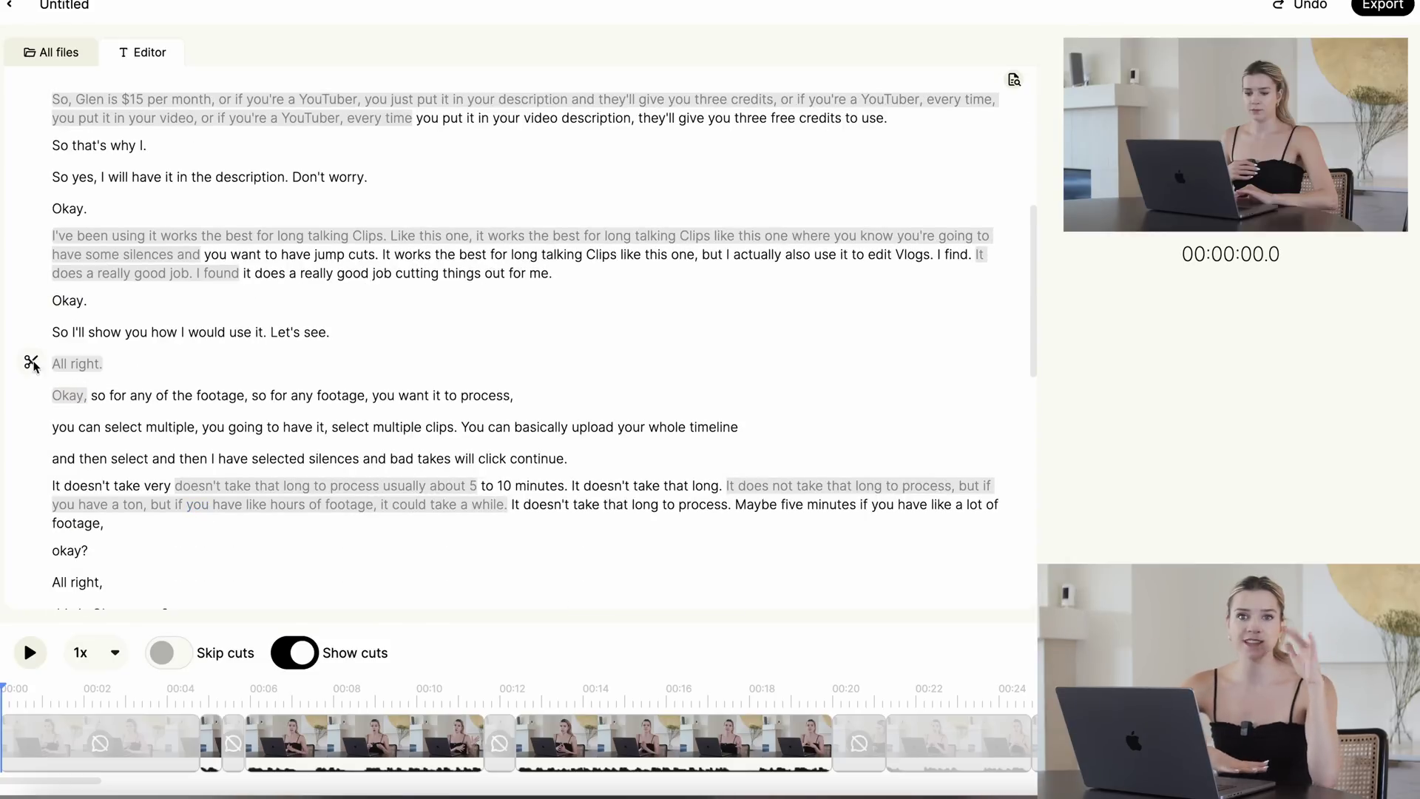
{"action": "left_click", "coordinate": [31, 363]}
Export the edit as a Resolve (.fcpxml) timeline.
{"action": "scroll", "coordinate": [31, 444], "scroll_direction": "down", "scroll_amount": 10}
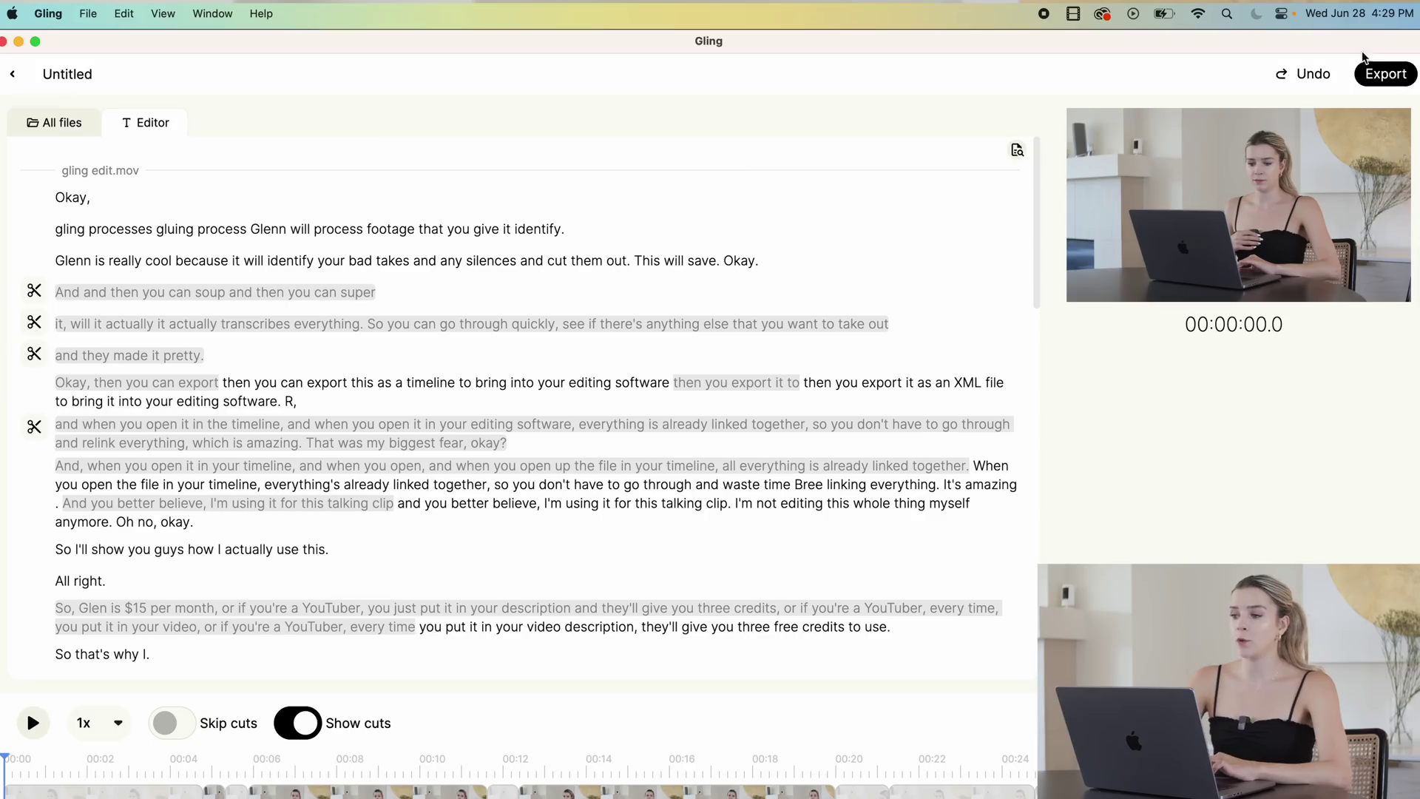
{"action": "left_click", "coordinate": [1384, 69]}
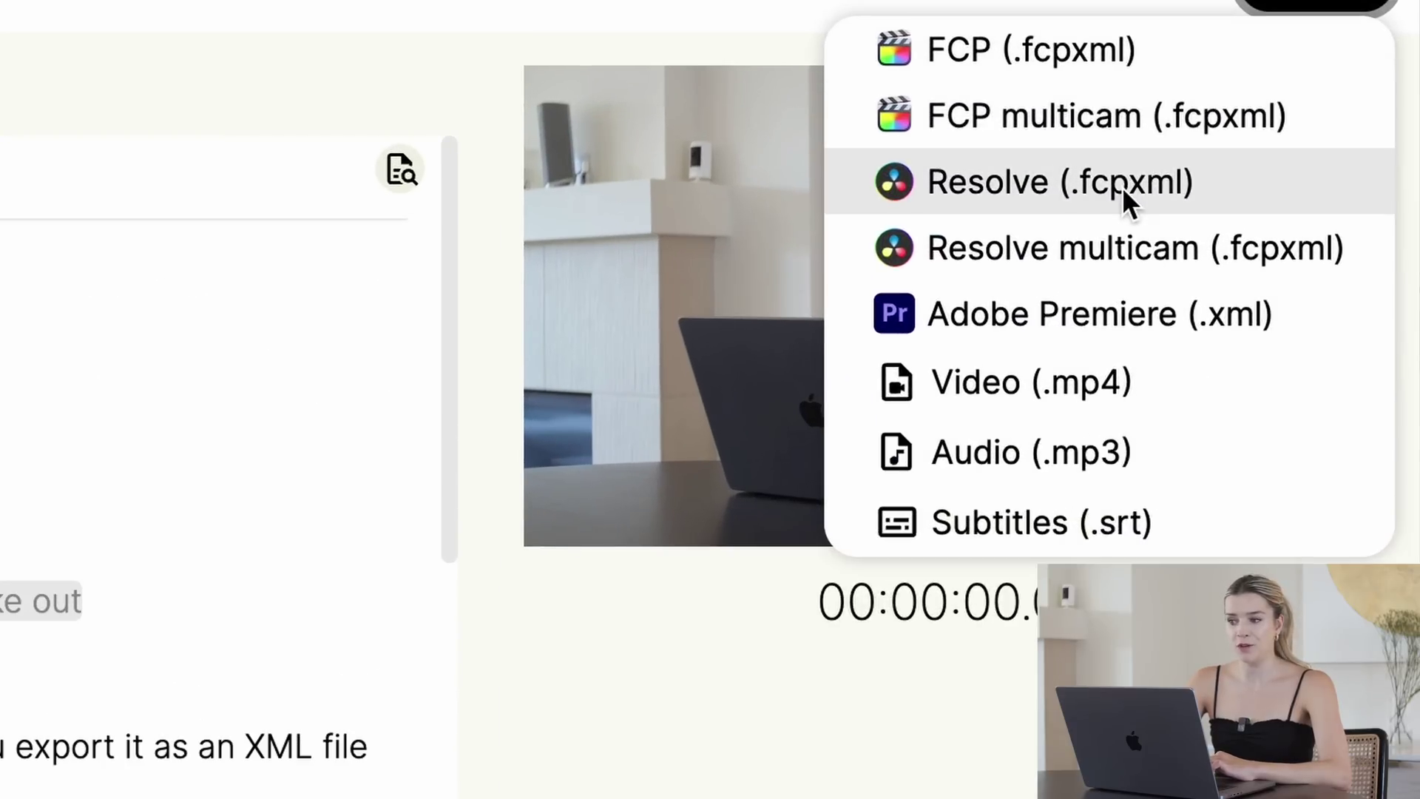
{"action": "left_click", "coordinate": [1122, 188]}
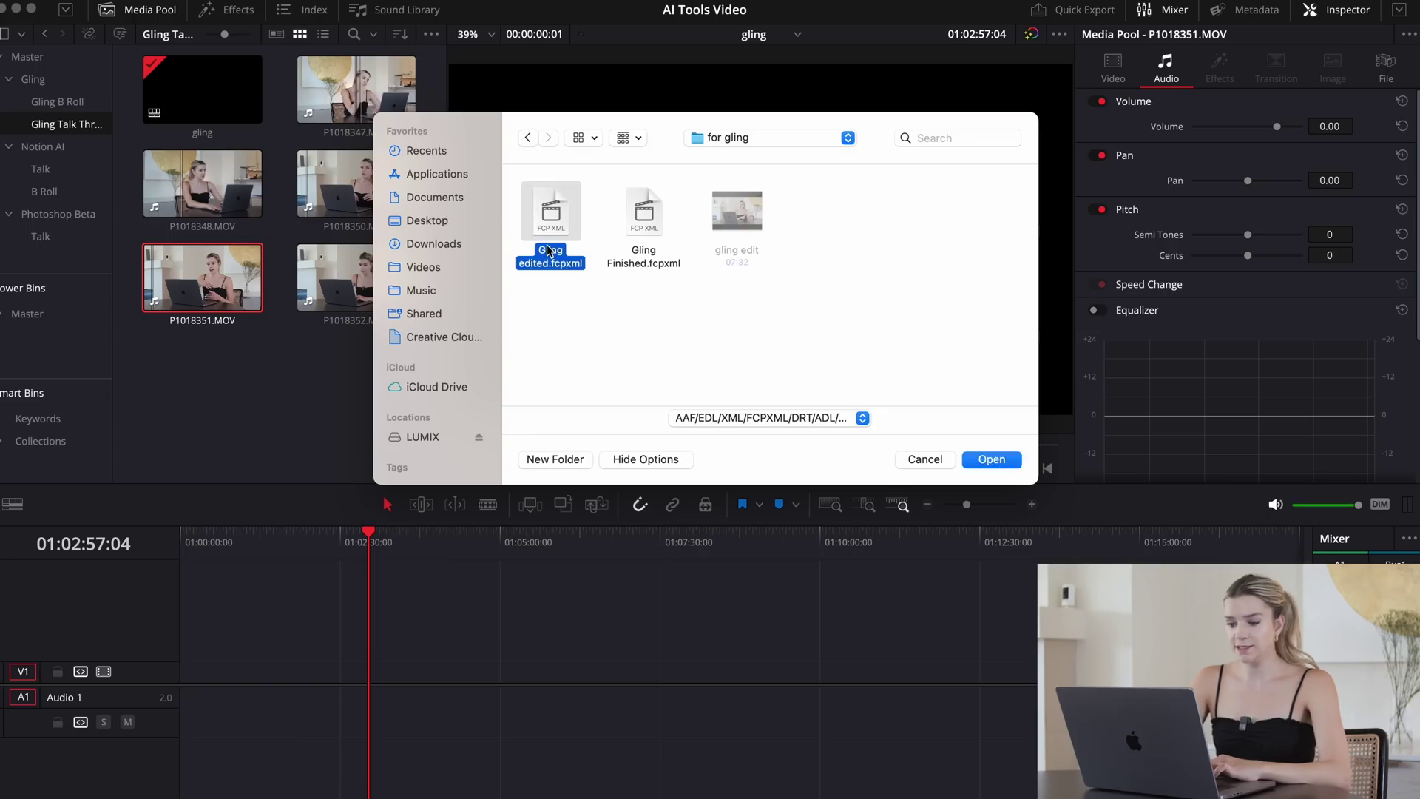
Import Gling edited.fcpxml as a timeline and scrub through its jump-cut clips.
{"action": "double_click", "coordinate": [548, 251]}
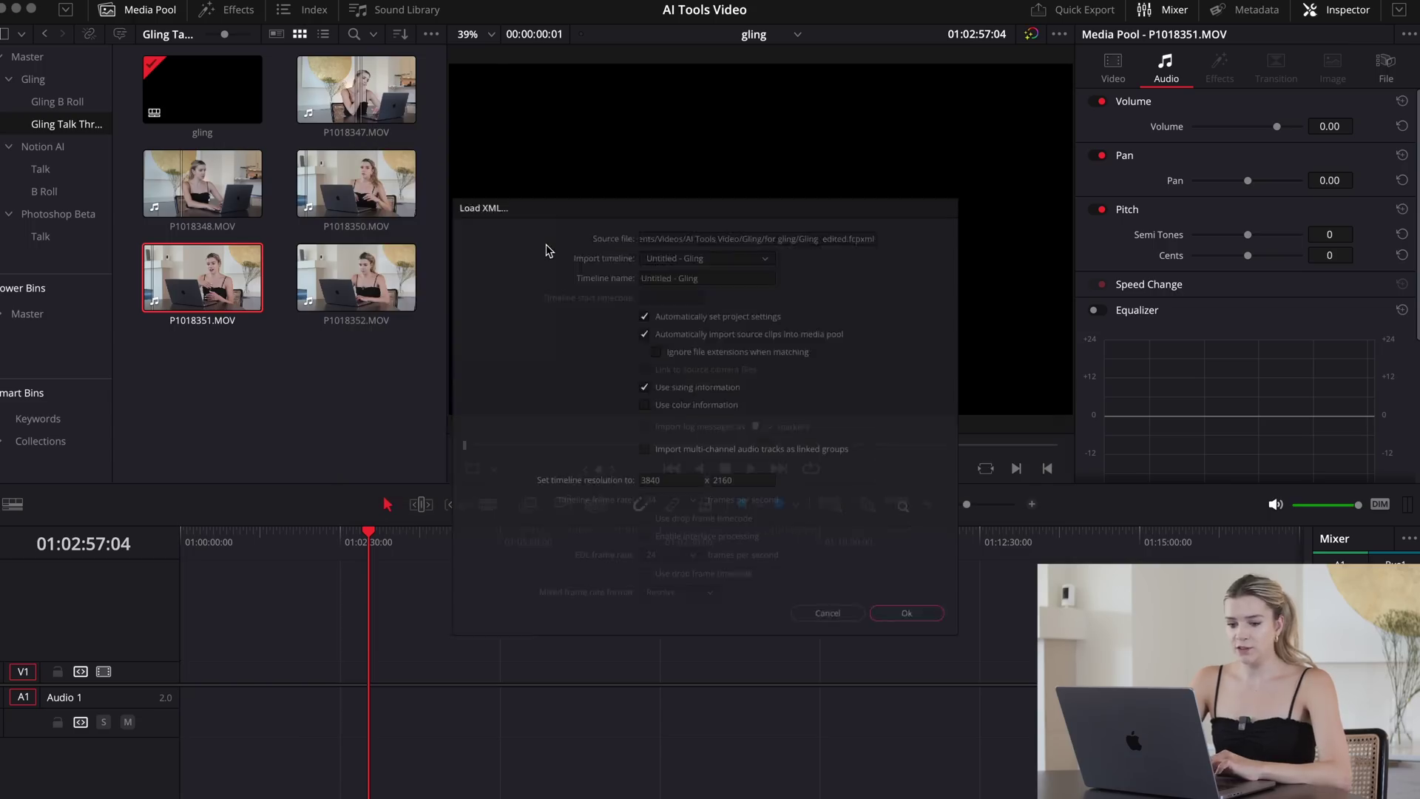
{"action": "left_click", "coordinate": [952, 658]}
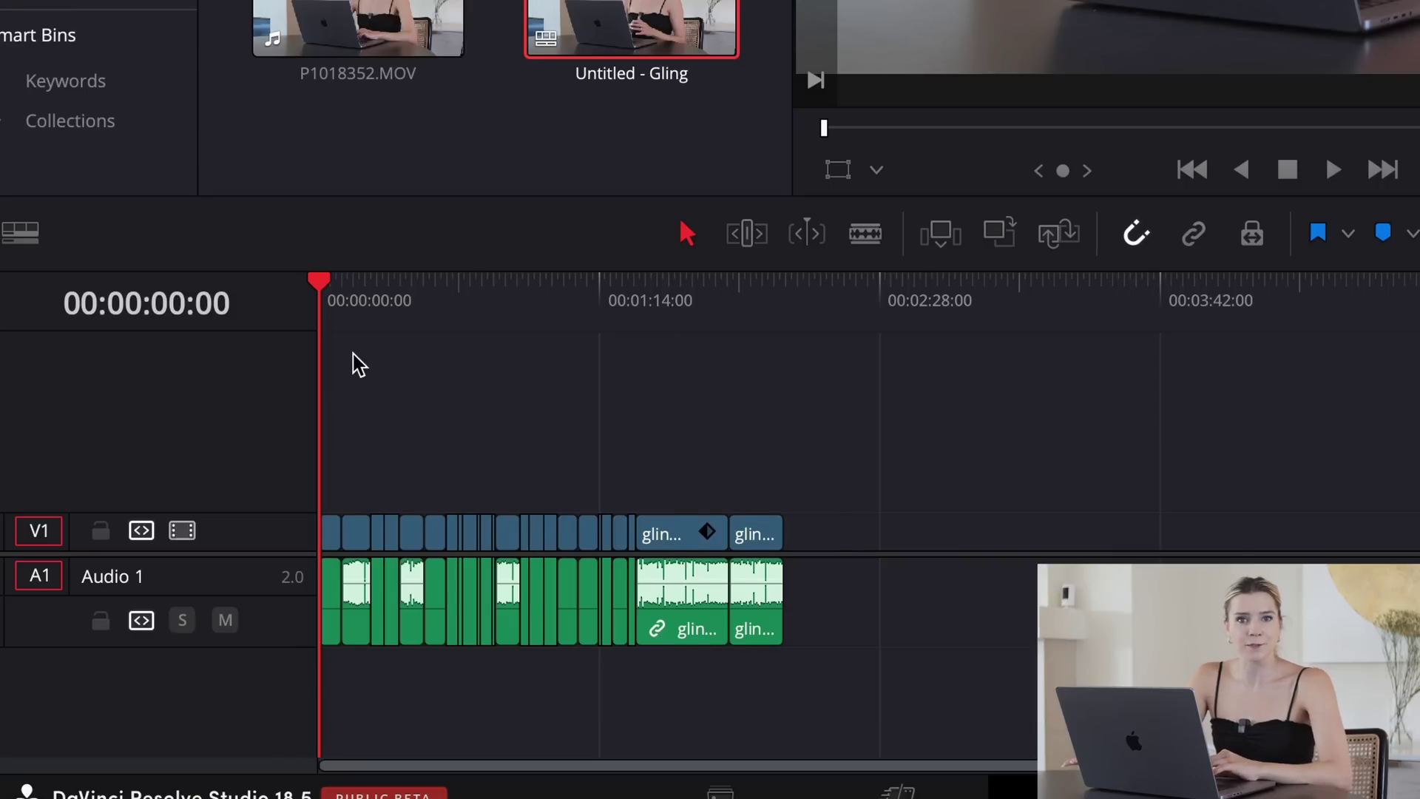
{"action": "scroll", "coordinate": [352, 362], "scroll_direction": "up", "scroll_amount": 5}
{"action": "left_click_drag", "start_coordinate": [320, 308], "coordinate": [1081, 416]}
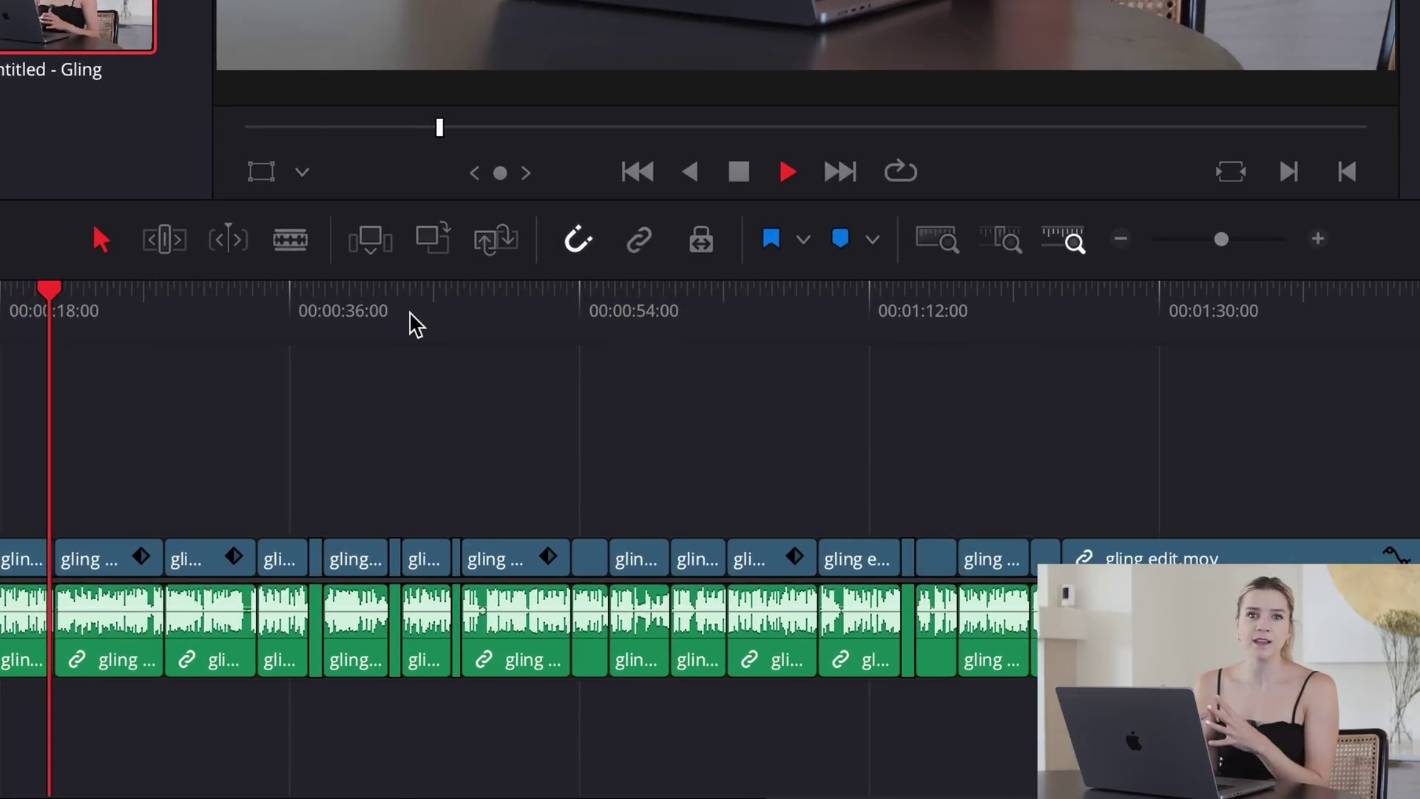
{"action": "left_click", "coordinate": [549, 549]}
{"action": "scroll", "coordinate": [404, 326], "scroll_direction": "right", "scroll_amount": 5}
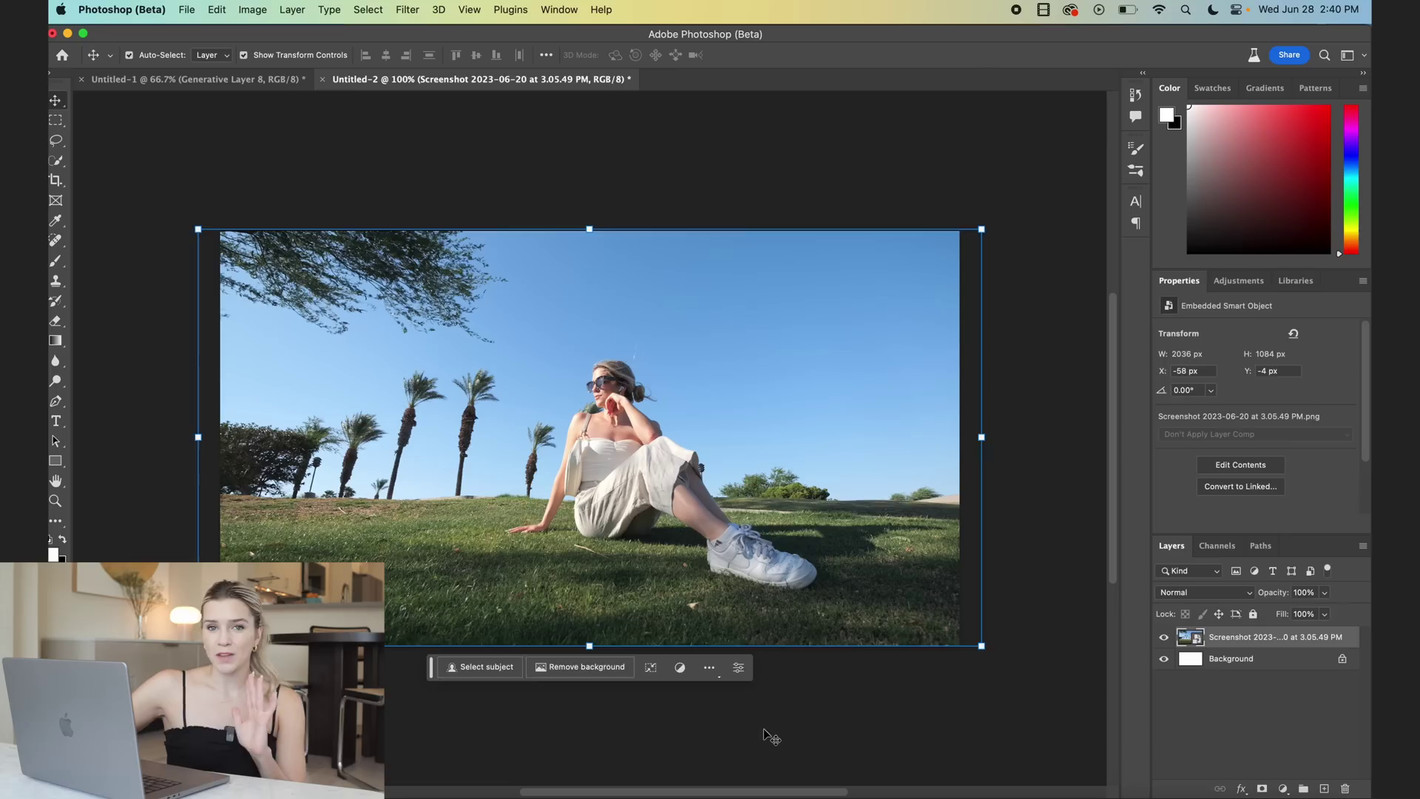
Select everything except the seated woman using Select Subject and Invert.
{"action": "key", "text": "m"}
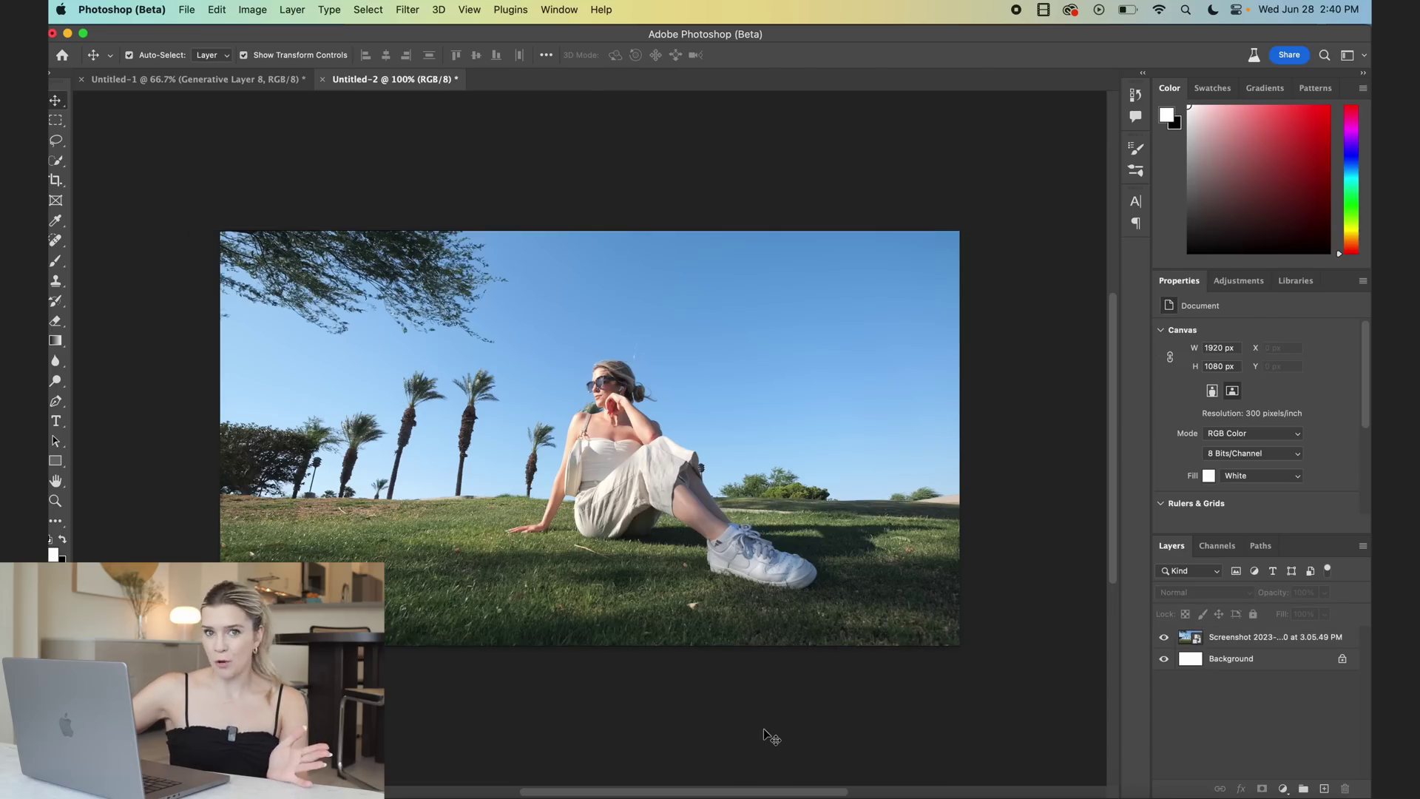
{"action": "left_click", "coordinate": [367, 10]}
{"action": "left_click", "coordinate": [531, 323]}
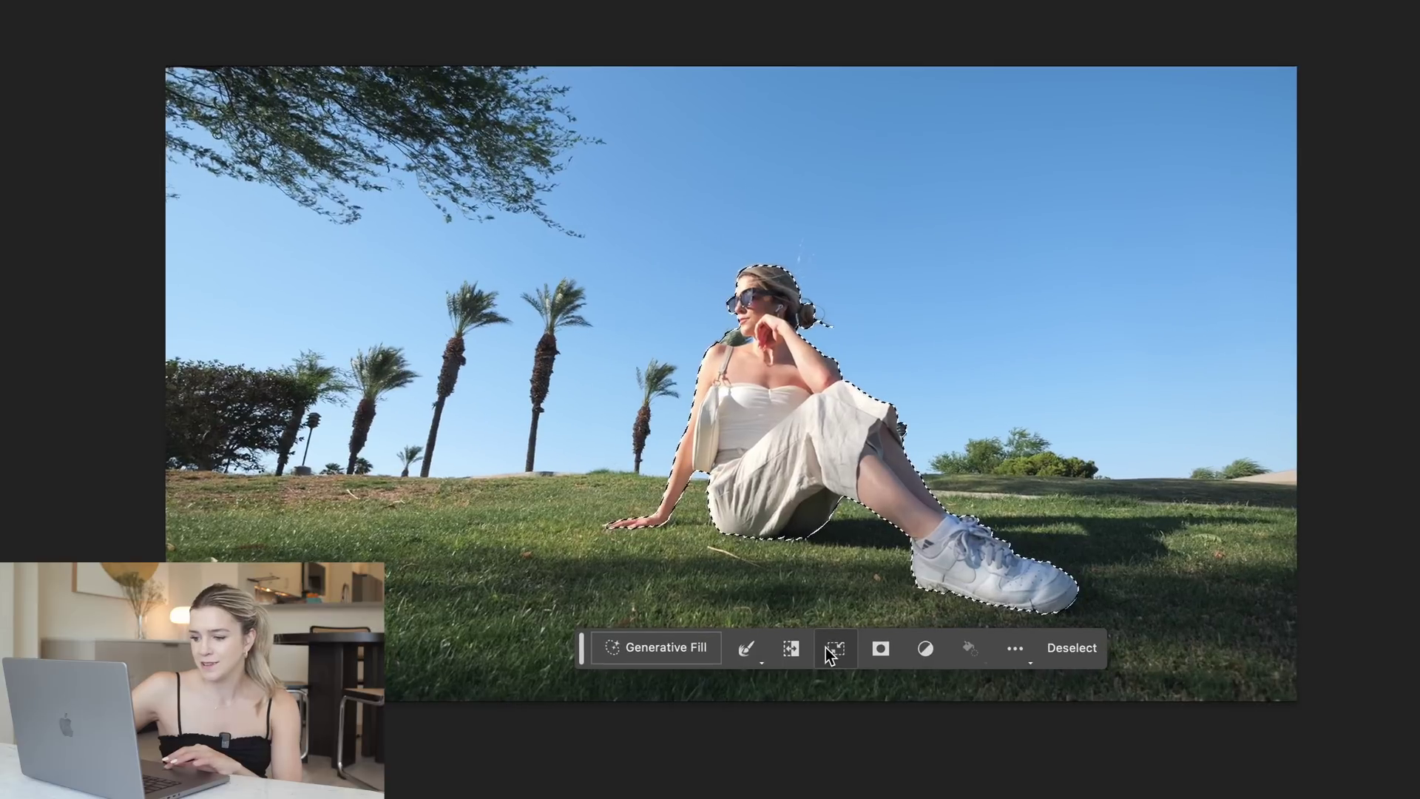
{"action": "left_click", "coordinate": [790, 648]}
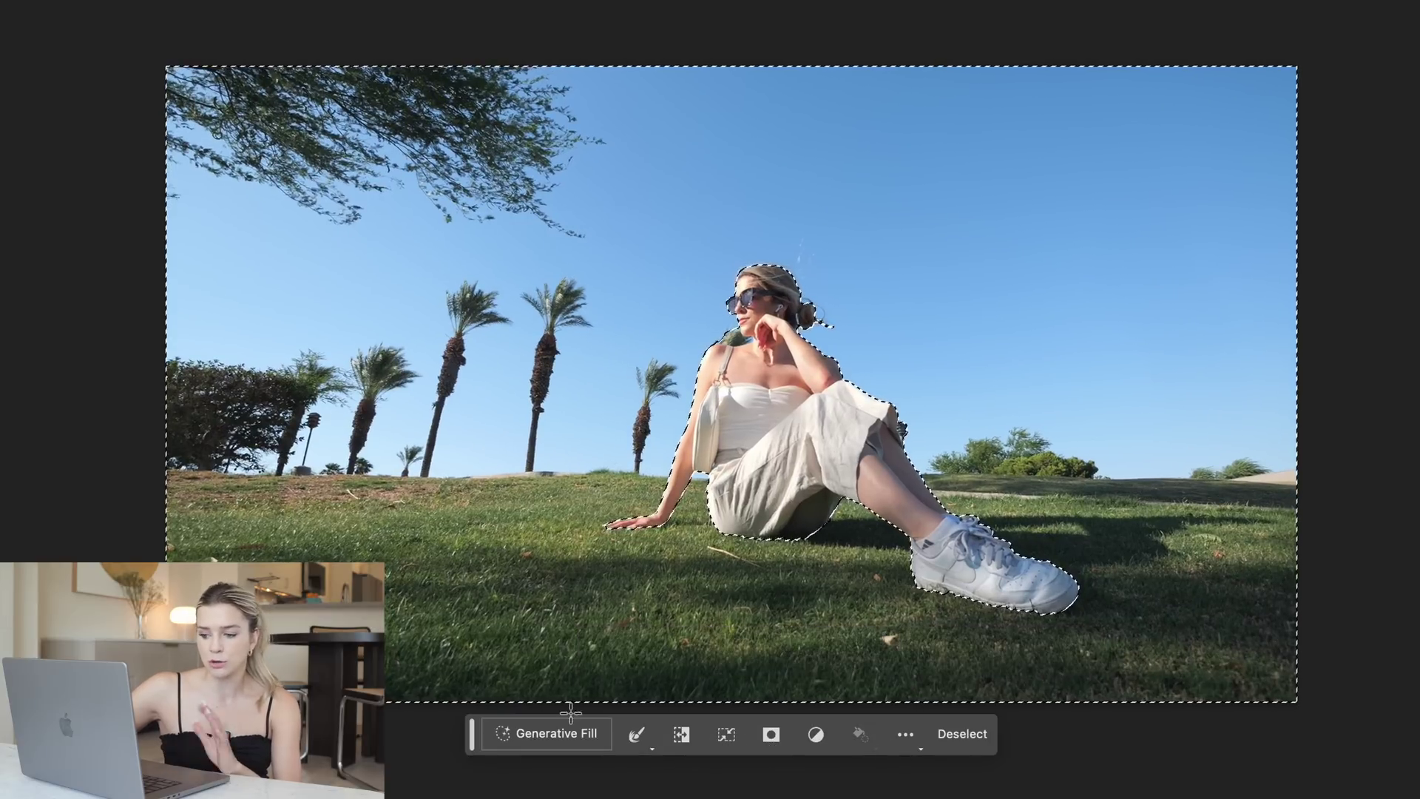
Generative Fill the background with 'add a beach' and browse the beach variations.
{"action": "left_click", "coordinate": [551, 733]}
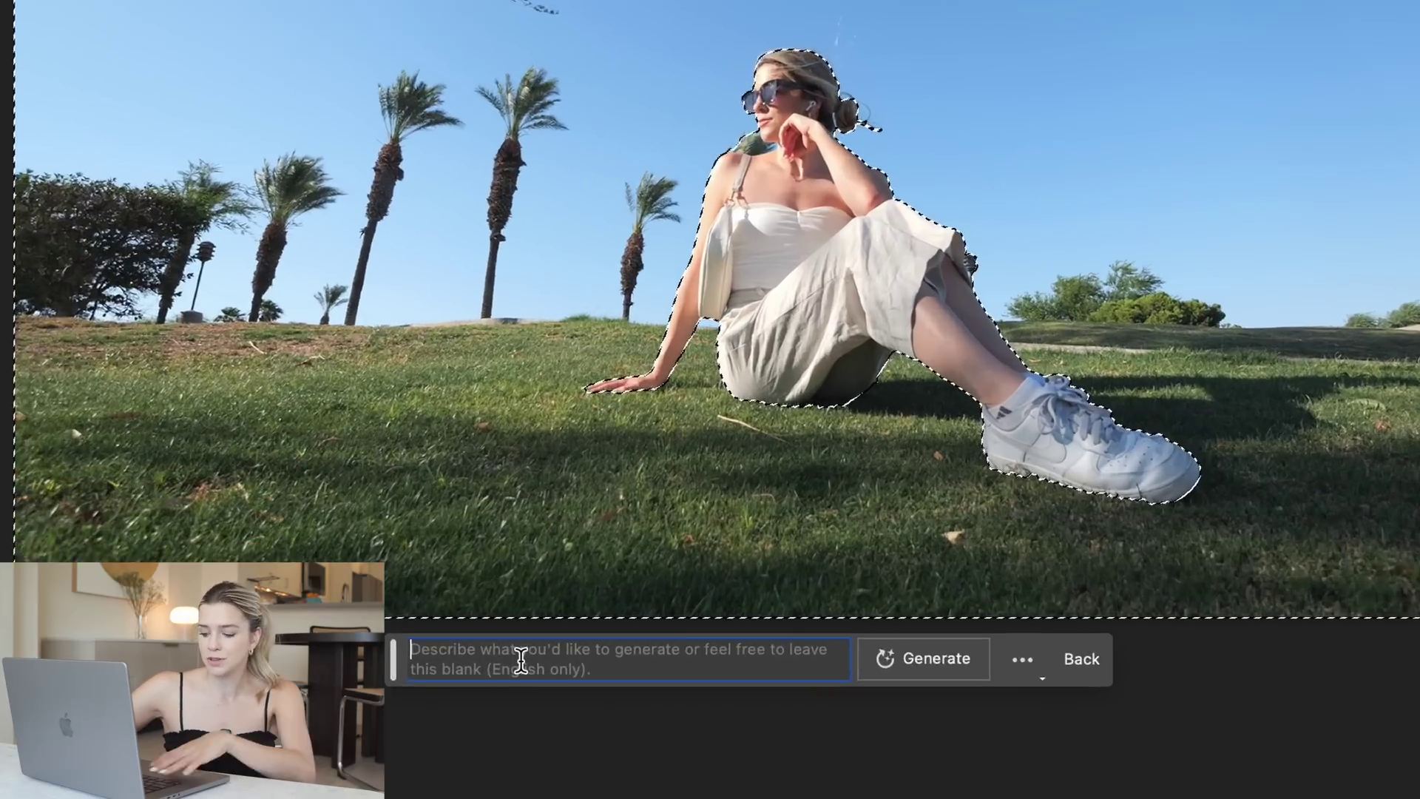
{"action": "type", "text": "add a beach"}
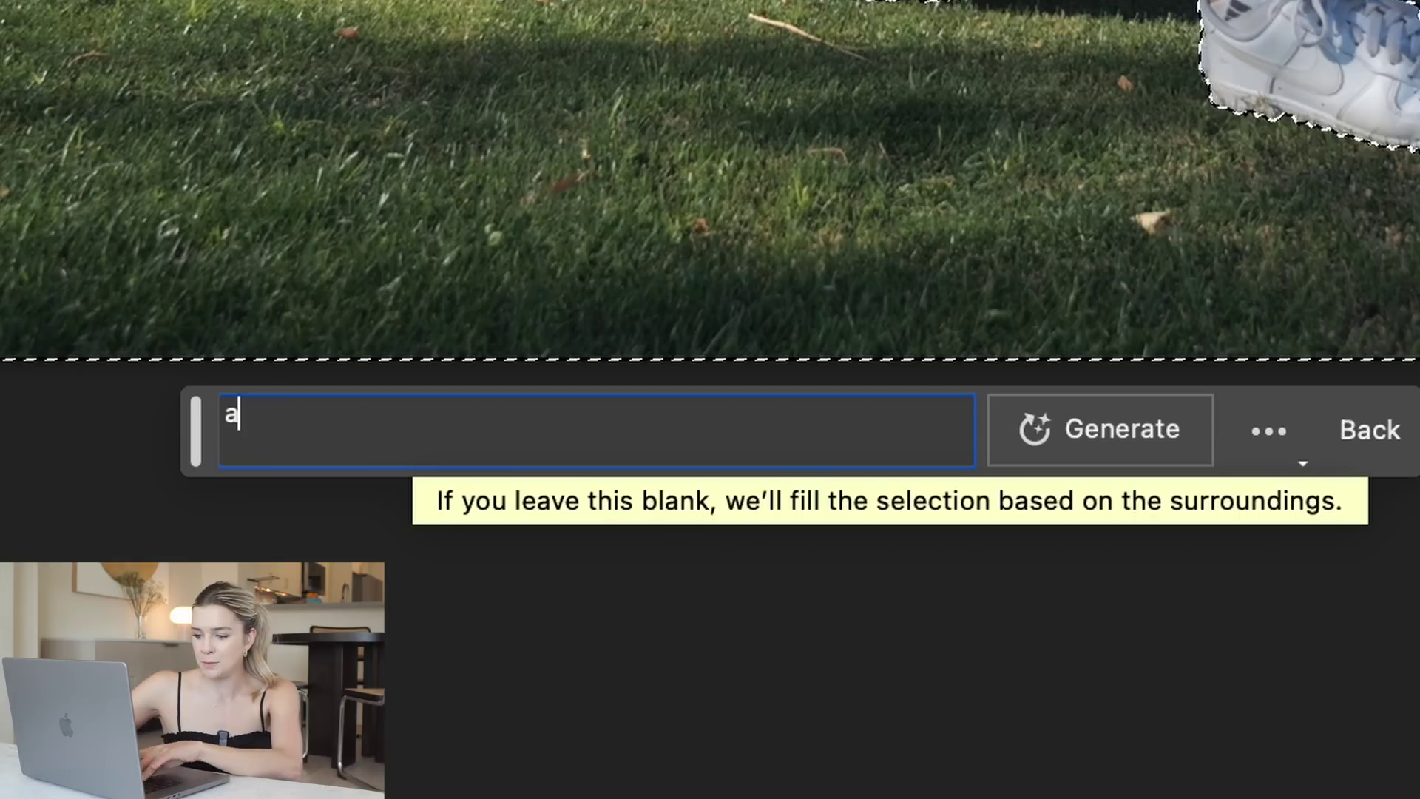
{"action": "left_click", "coordinate": [1129, 448]}
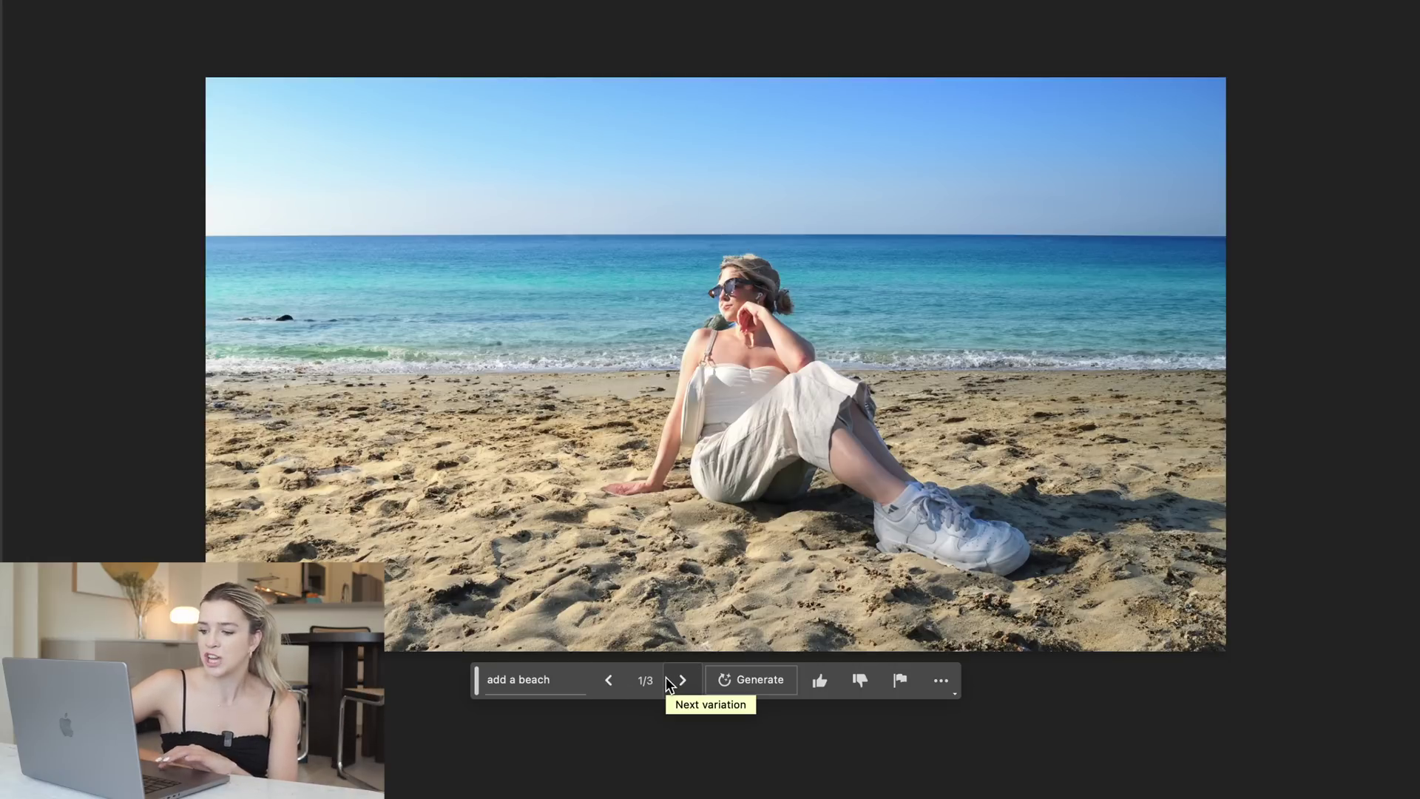
{"action": "left_click", "coordinate": [668, 685]}
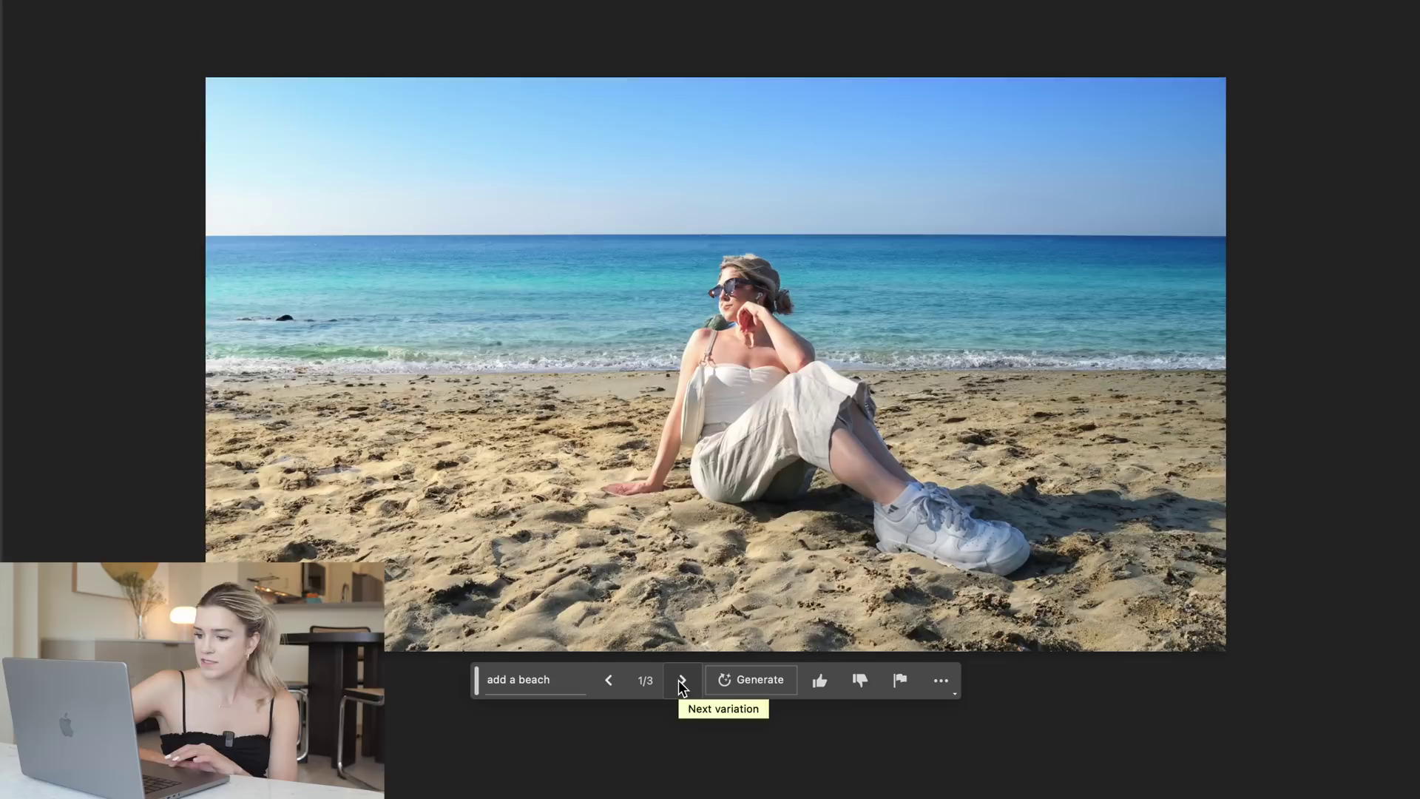
{"action": "left_click", "coordinate": [682, 680]}
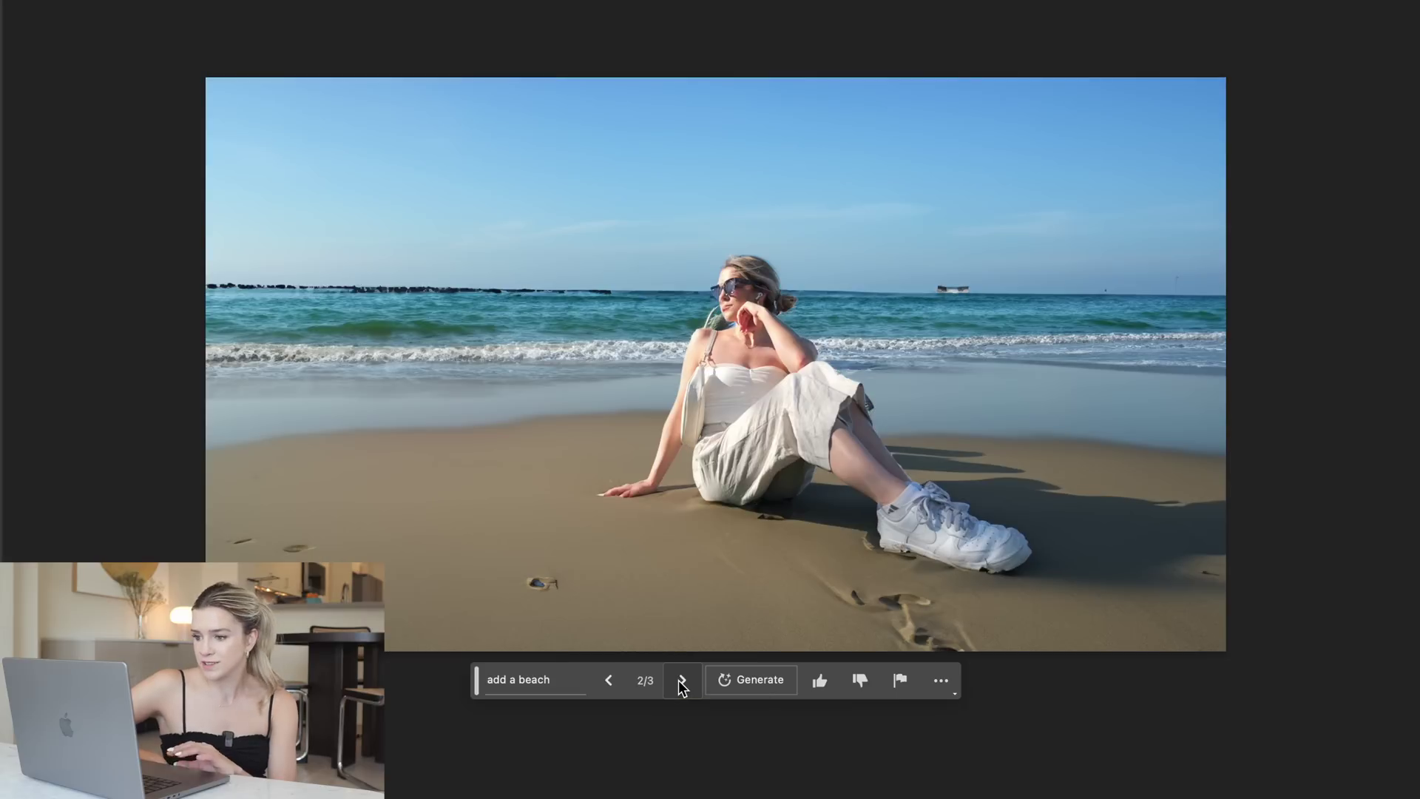
{"action": "left_click", "coordinate": [682, 680]}
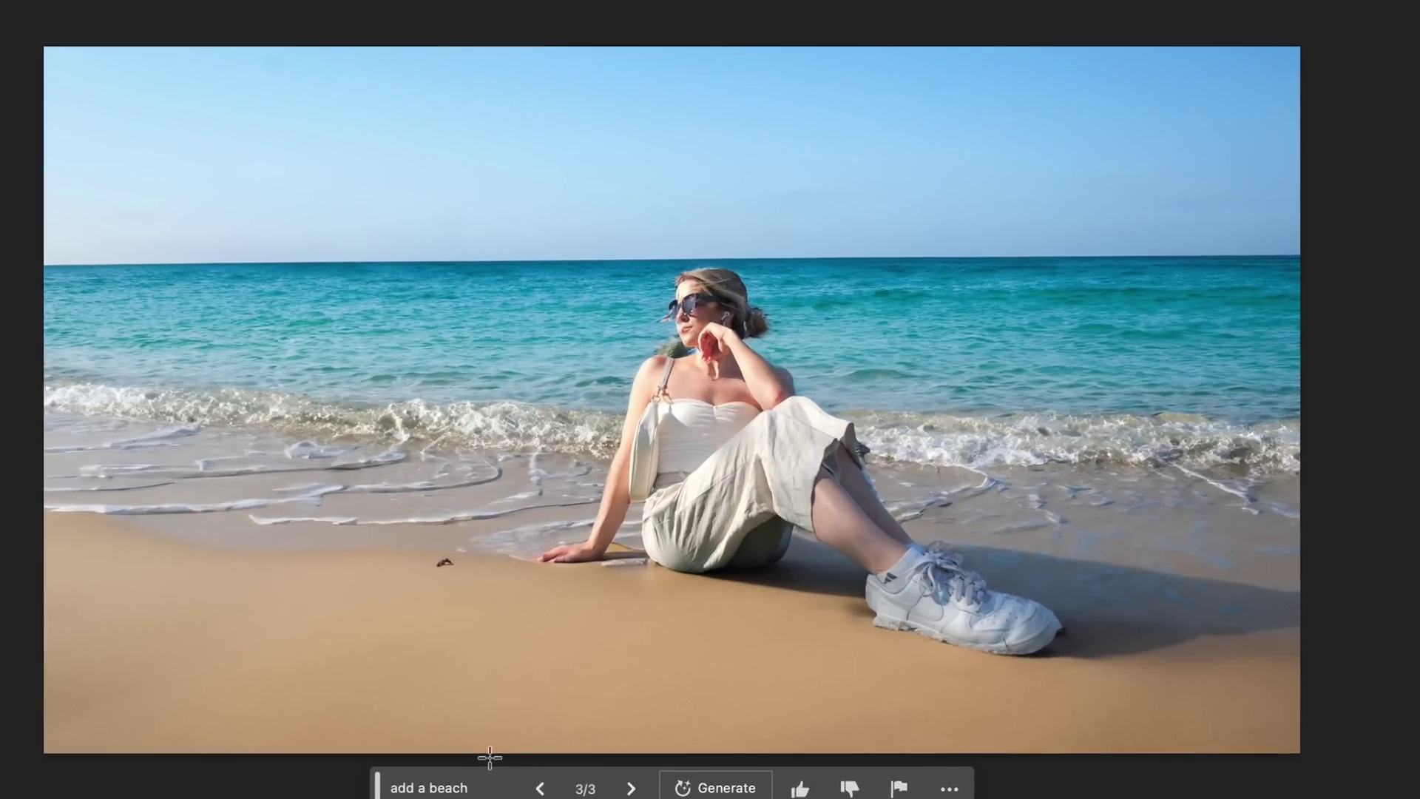
{"action": "left_click", "coordinate": [540, 790]}
{"action": "left_click", "coordinate": [540, 790]}
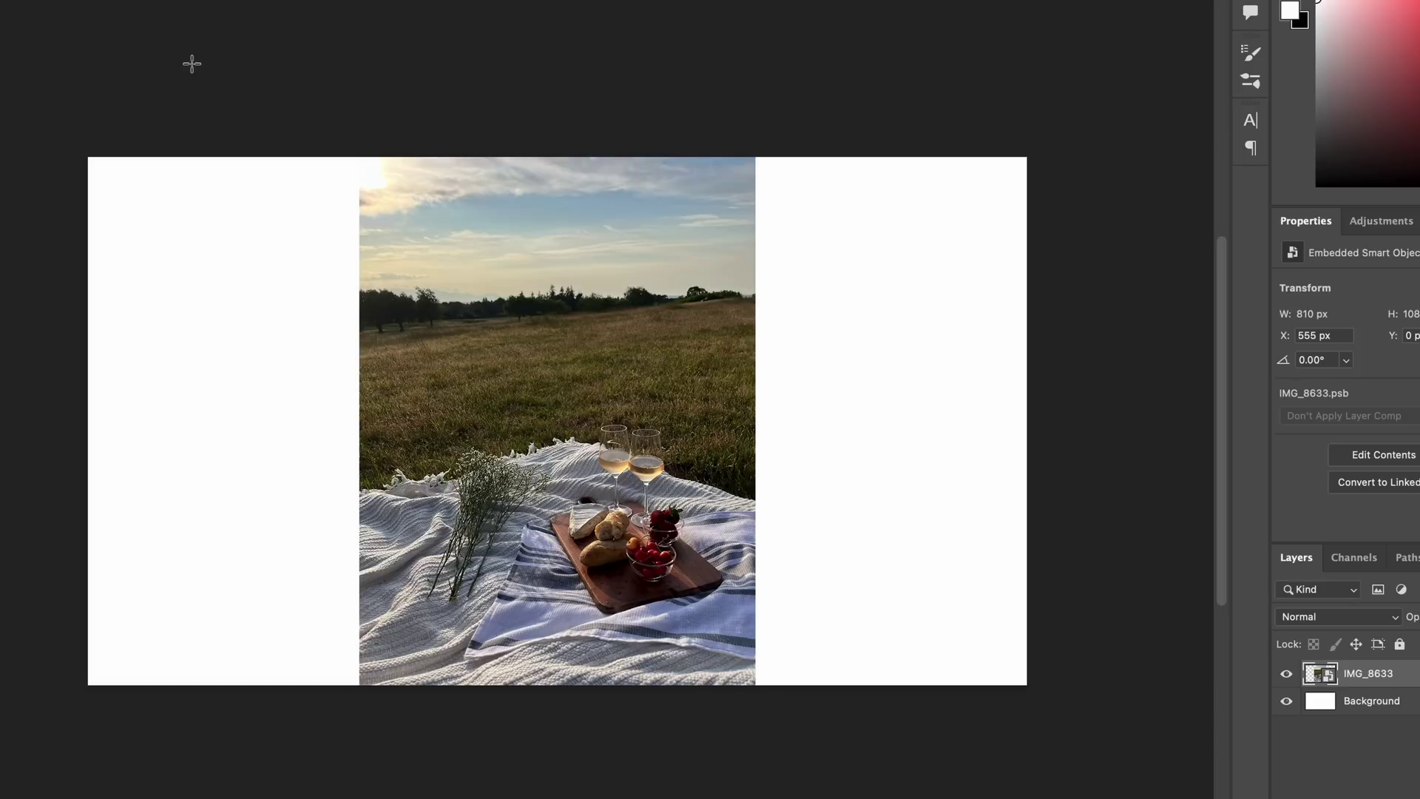
Select the picnic photo and invert to target the empty white canvas sides.
{"action": "left_click_drag", "start_coordinate": [356, 153], "coordinate": [695, 736]}
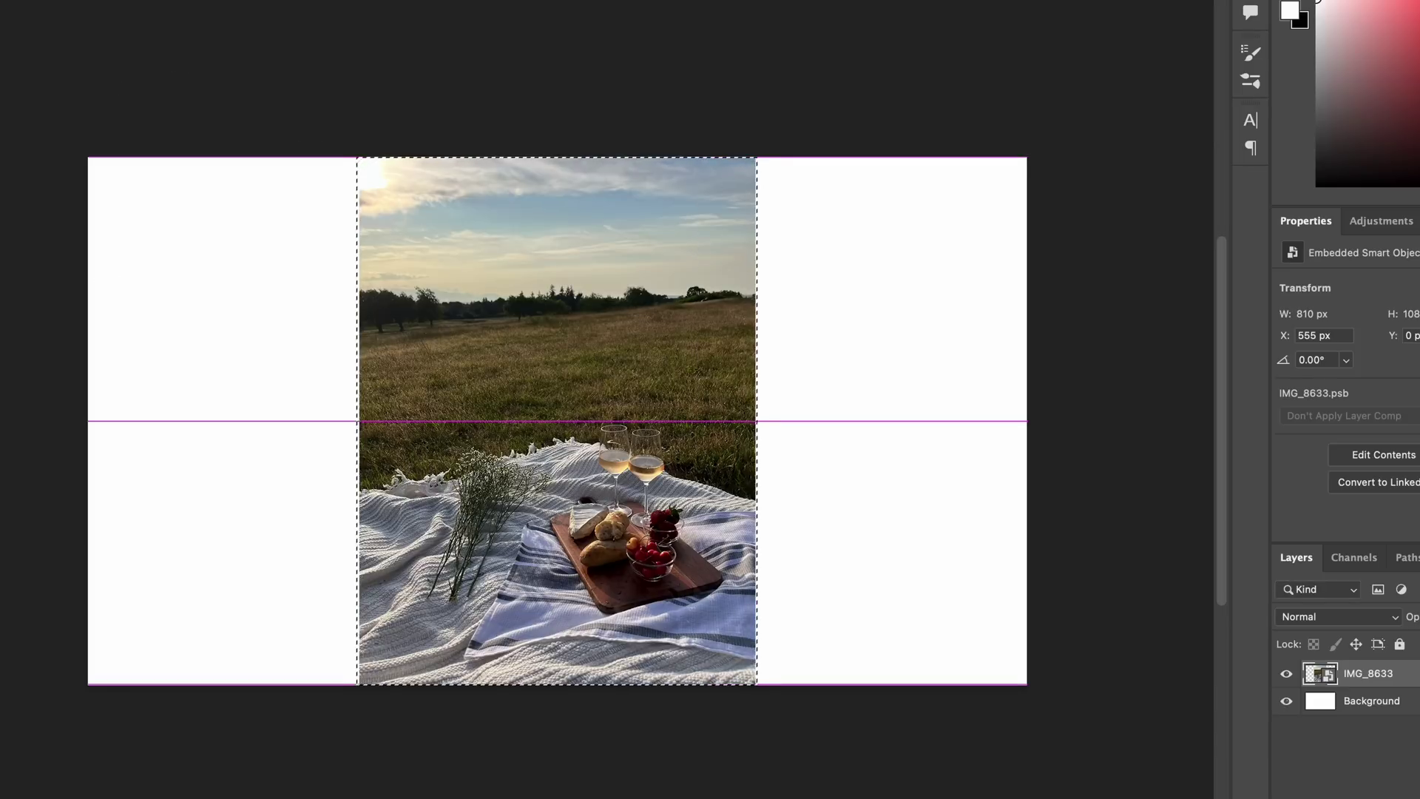
{"action": "left_click_drag", "start_coordinate": [756, 684], "coordinate": [754, 684]}
{"action": "left_click", "coordinate": [515, 696]}
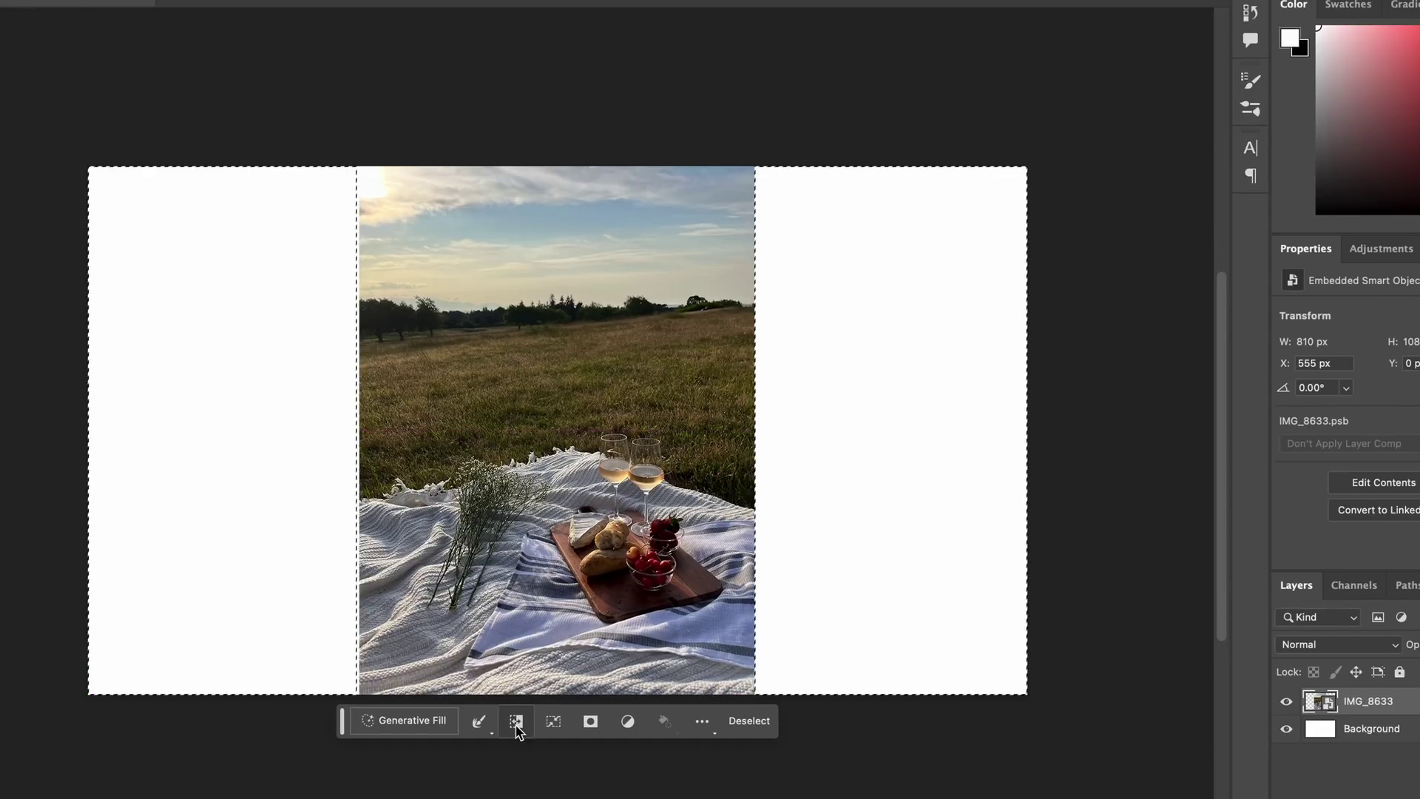
Generative Fill the sides with no prompt, browse variations, and generate more.
{"action": "left_click", "coordinate": [374, 722]}
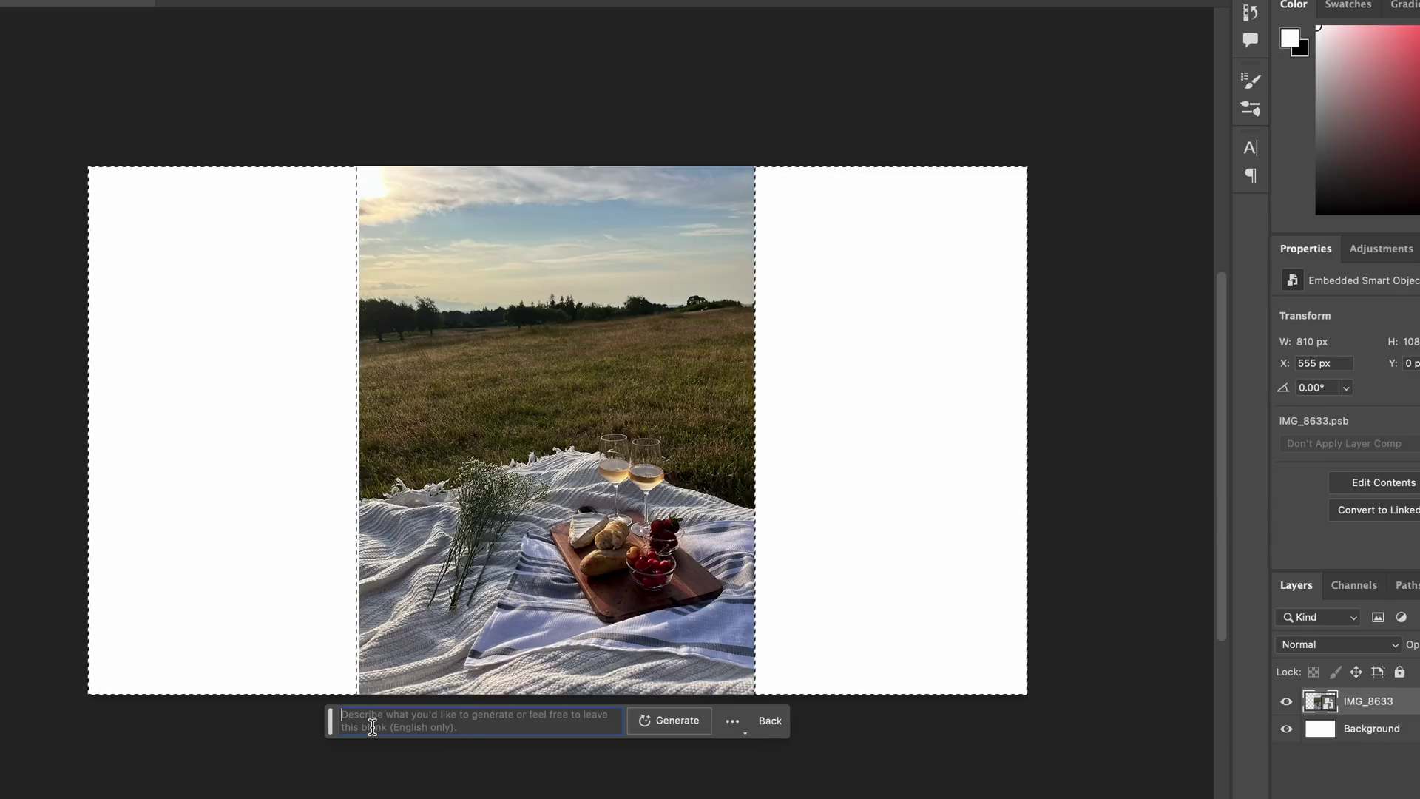
{"action": "left_click", "coordinate": [677, 721]}
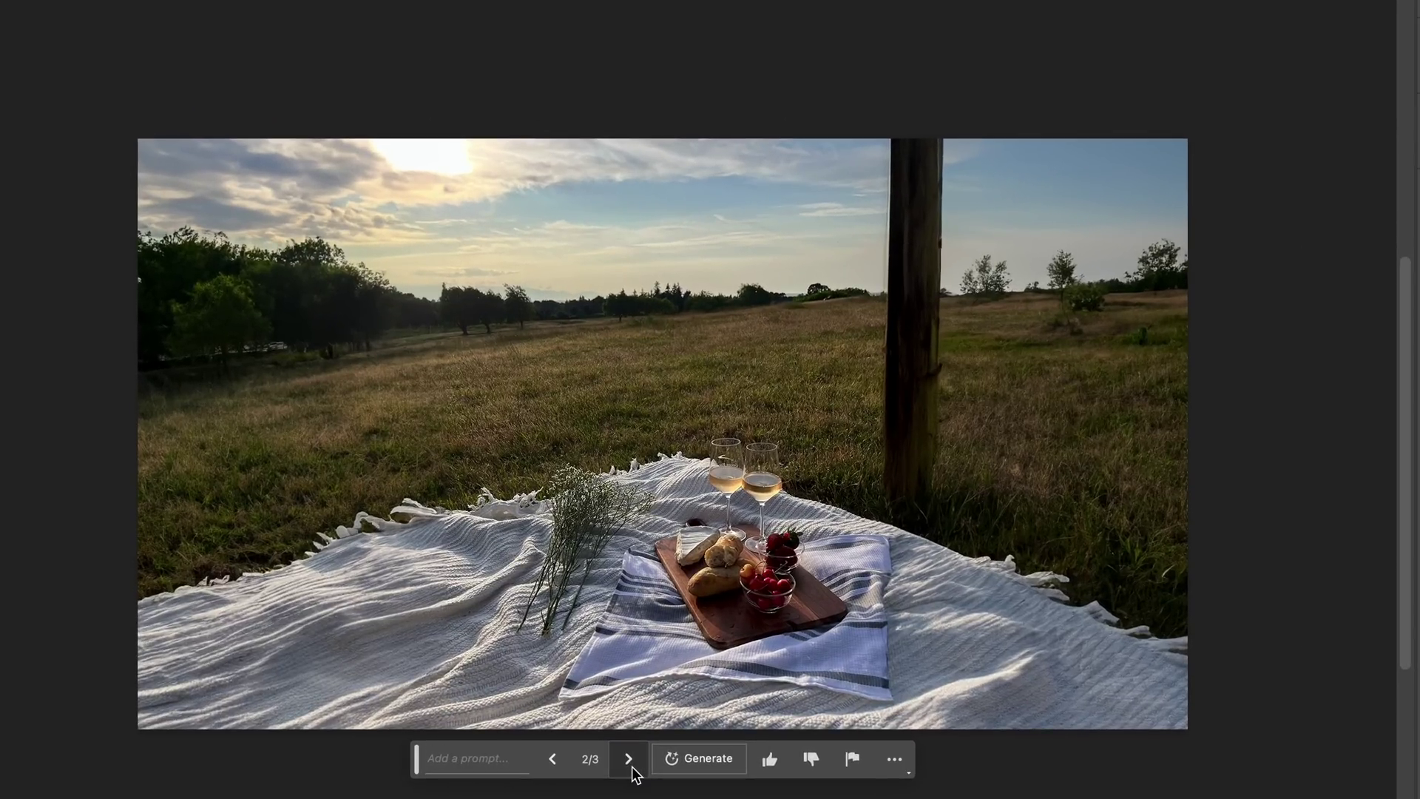
{"action": "left_click", "coordinate": [631, 761]}
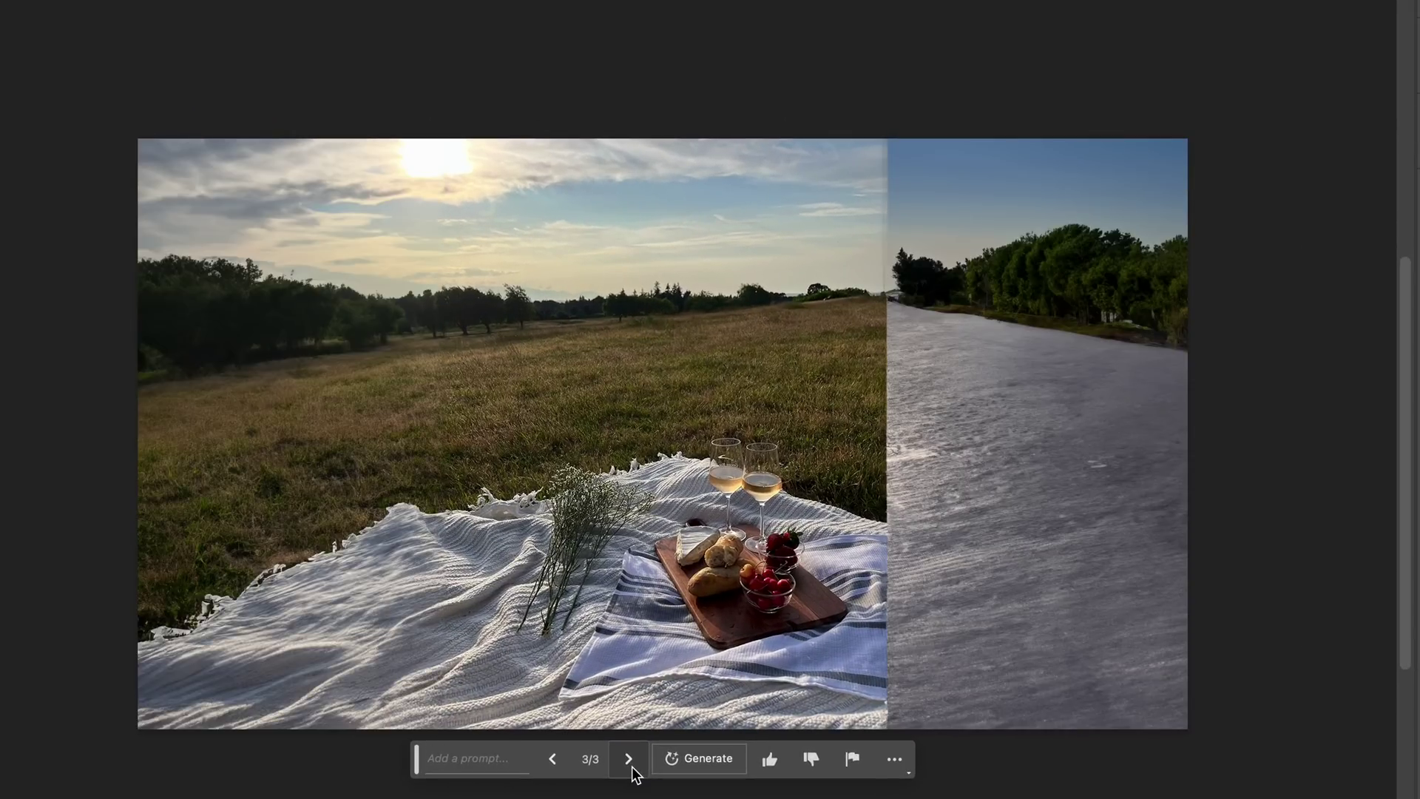
{"action": "left_click", "coordinate": [633, 769]}
{"action": "left_click", "coordinate": [631, 762]}
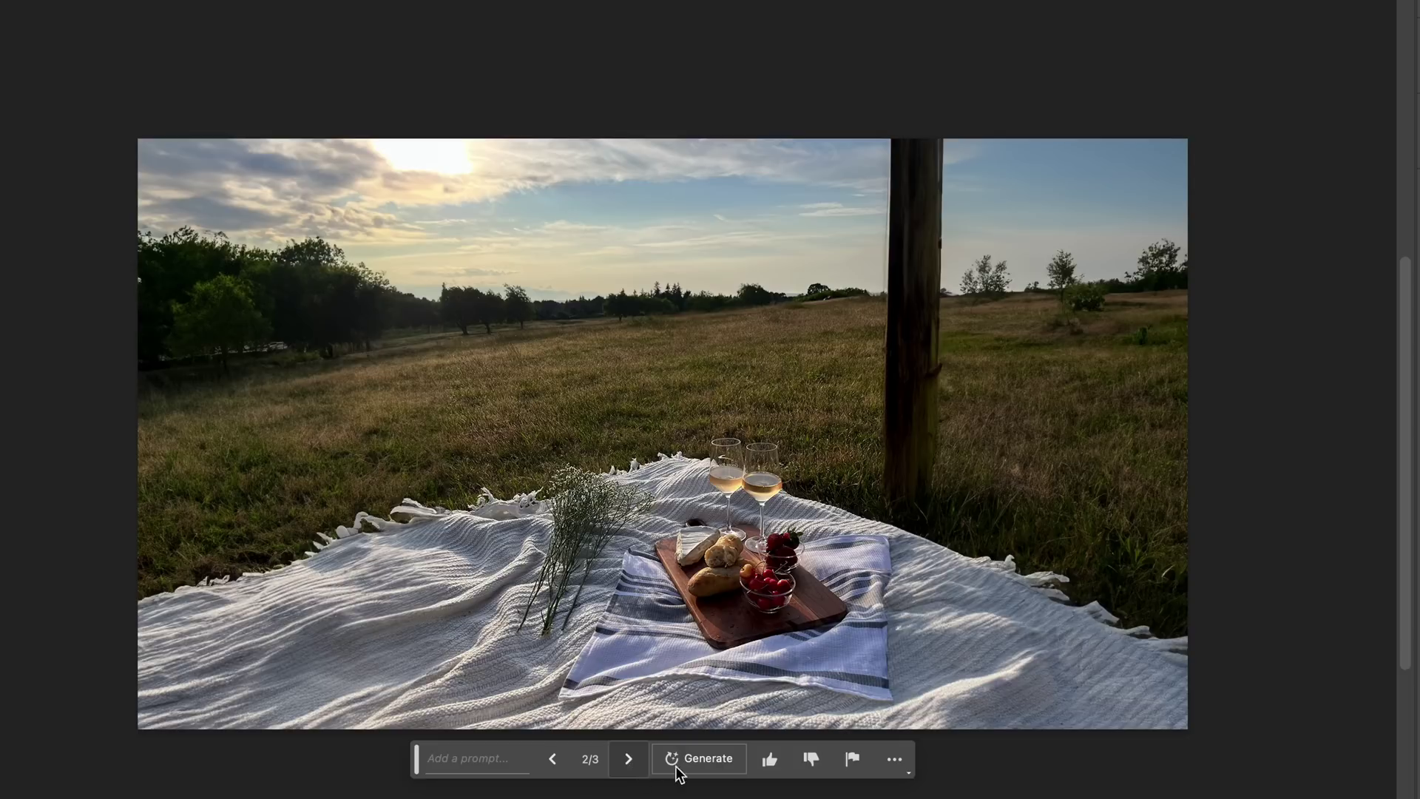
{"action": "left_click", "coordinate": [703, 760]}
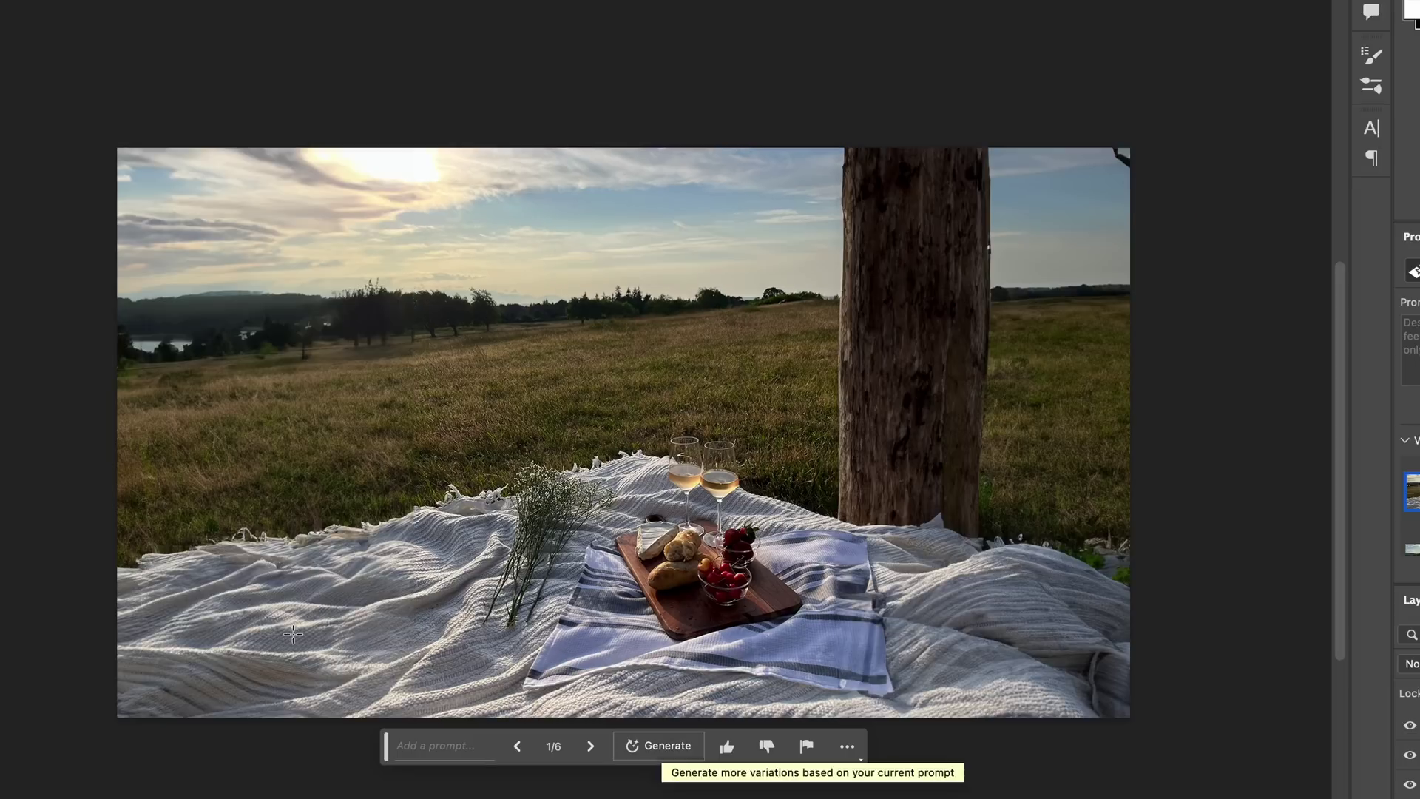
{"action": "scroll", "coordinate": [193, 635], "scroll_direction": "up", "scroll_amount": 8}
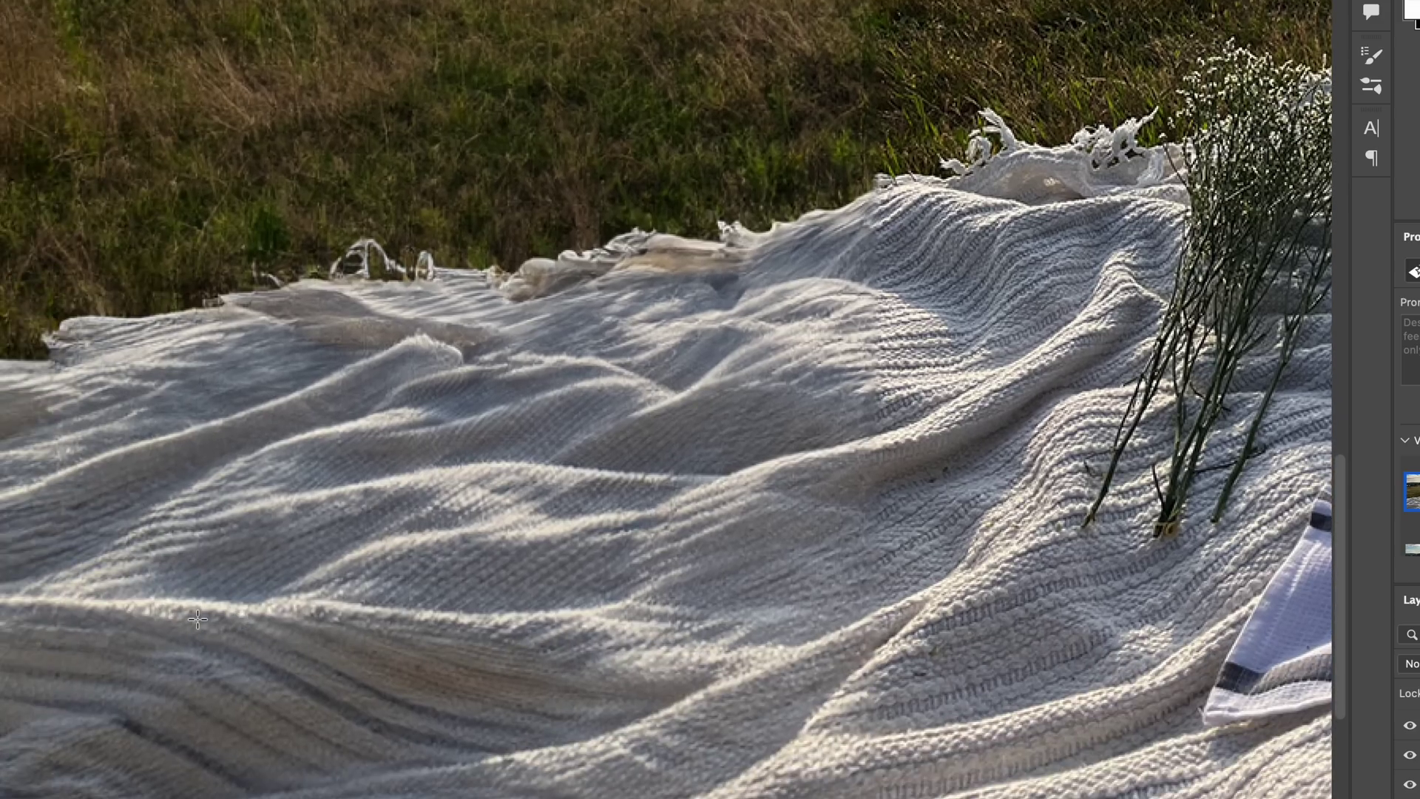
{"action": "scroll", "coordinate": [197, 620], "scroll_direction": "down", "scroll_amount": 6}
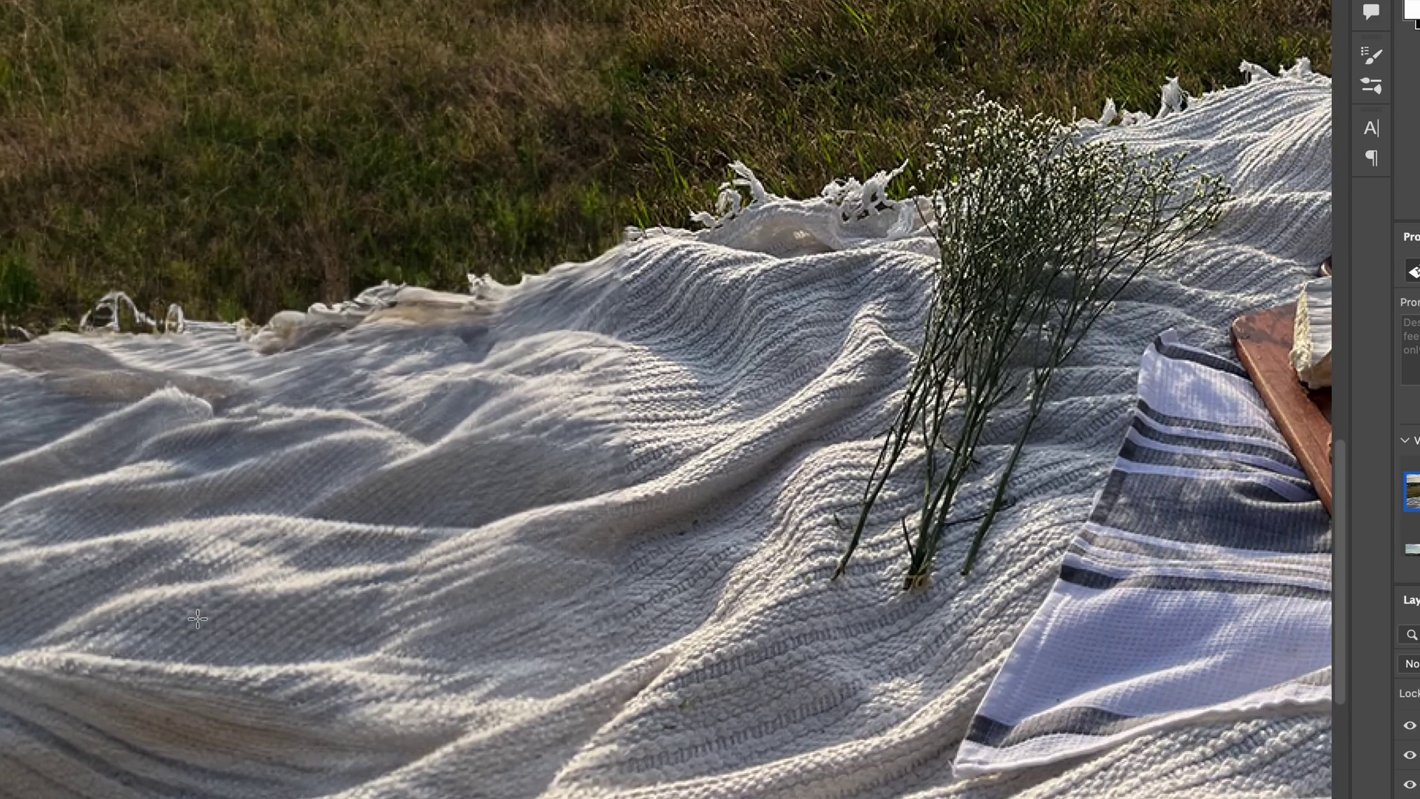
Generate 'add a picnic basket with striped towel', keep the blue-striped version, and deselect.
{"action": "type", "text": "add a picnic basket with stri"}
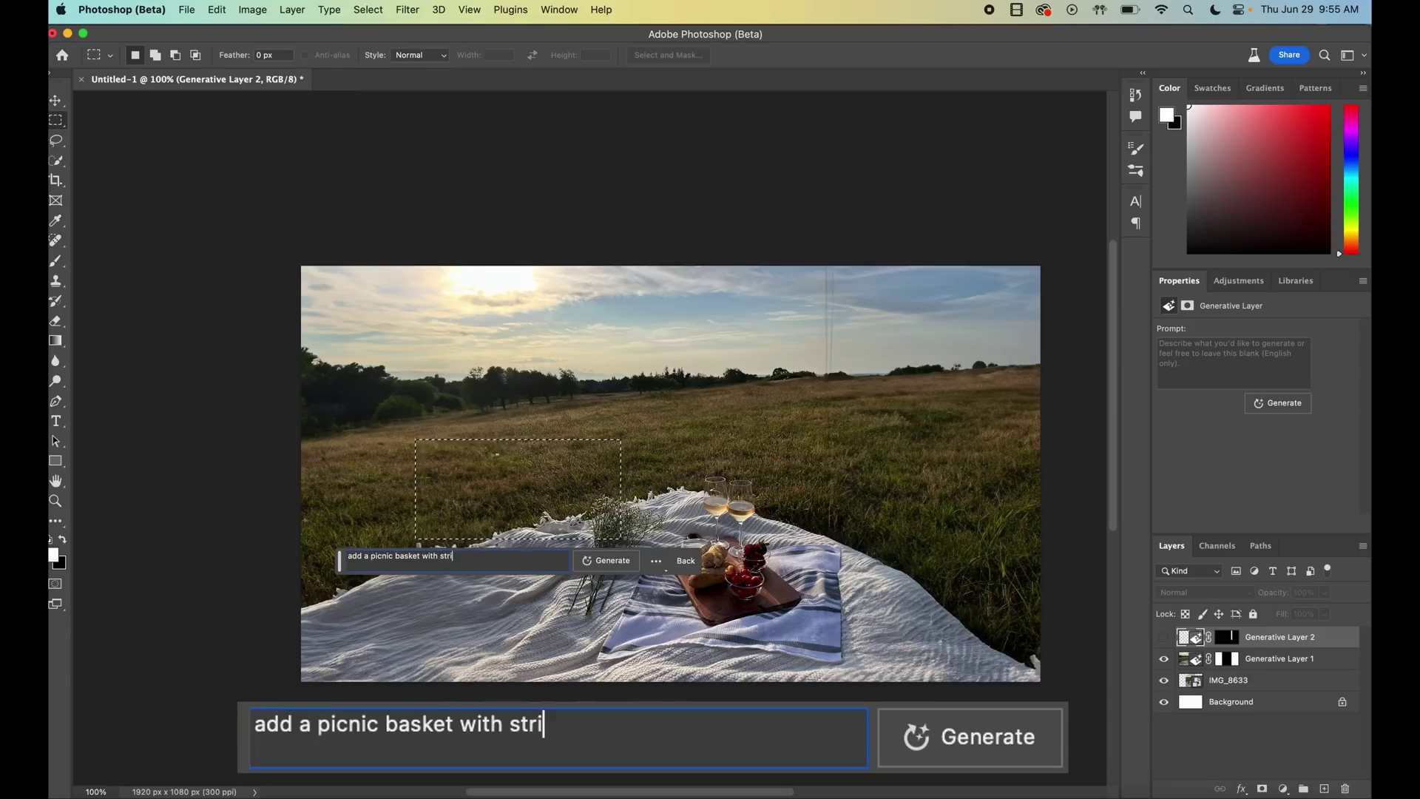
{"action": "type", "text": "ped towel"}
{"action": "left_click", "coordinate": [605, 561]}
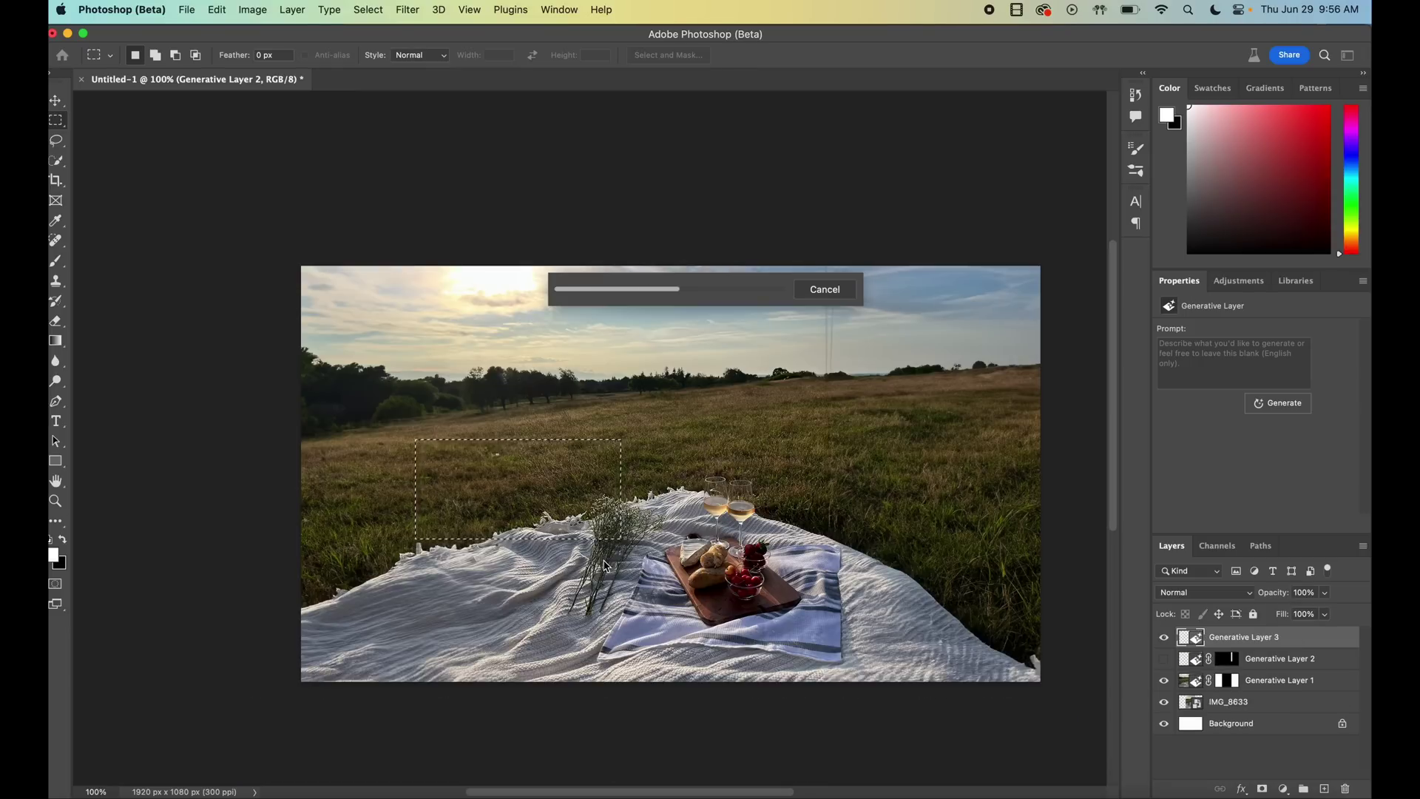
{"action": "left_click", "coordinate": [495, 565]}
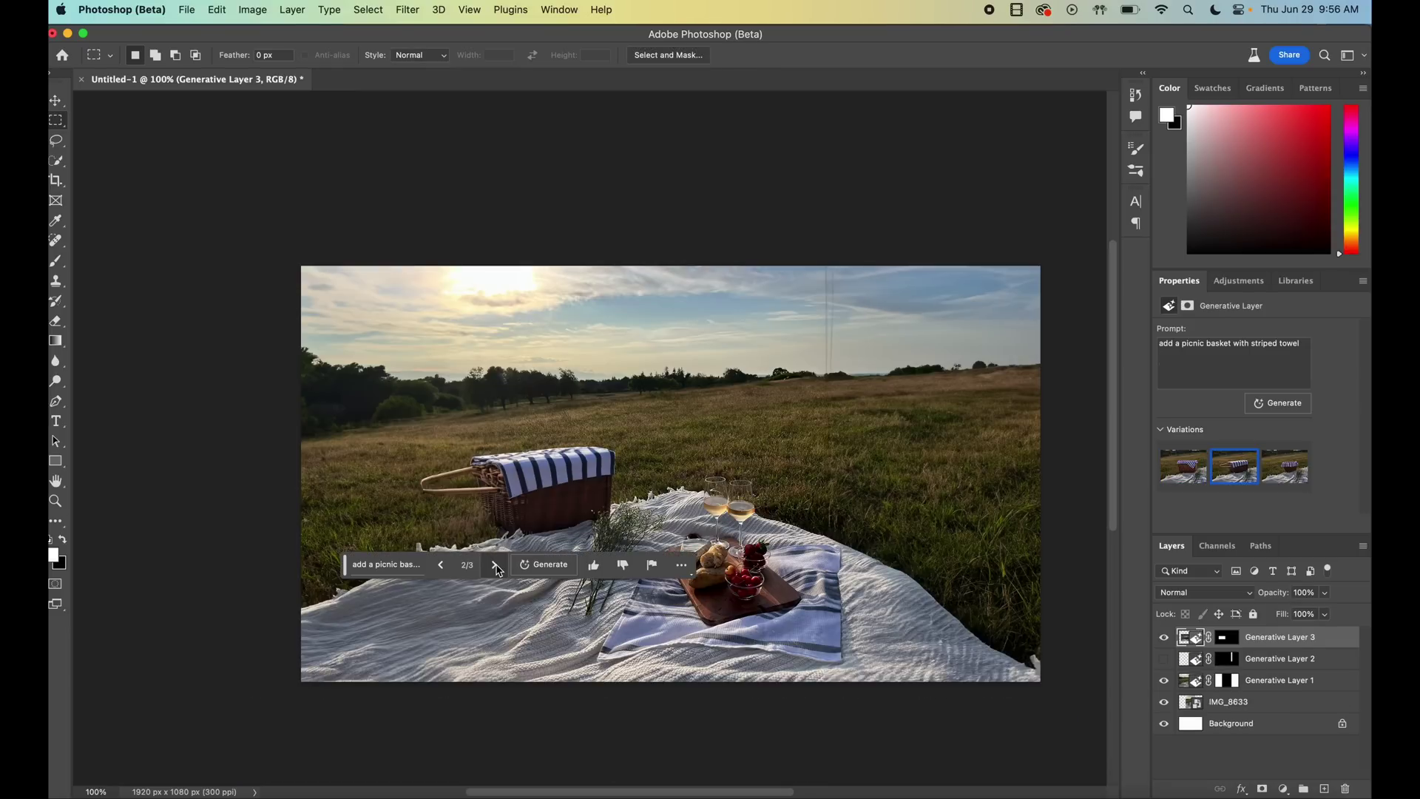
{"action": "left_click", "coordinate": [496, 566]}
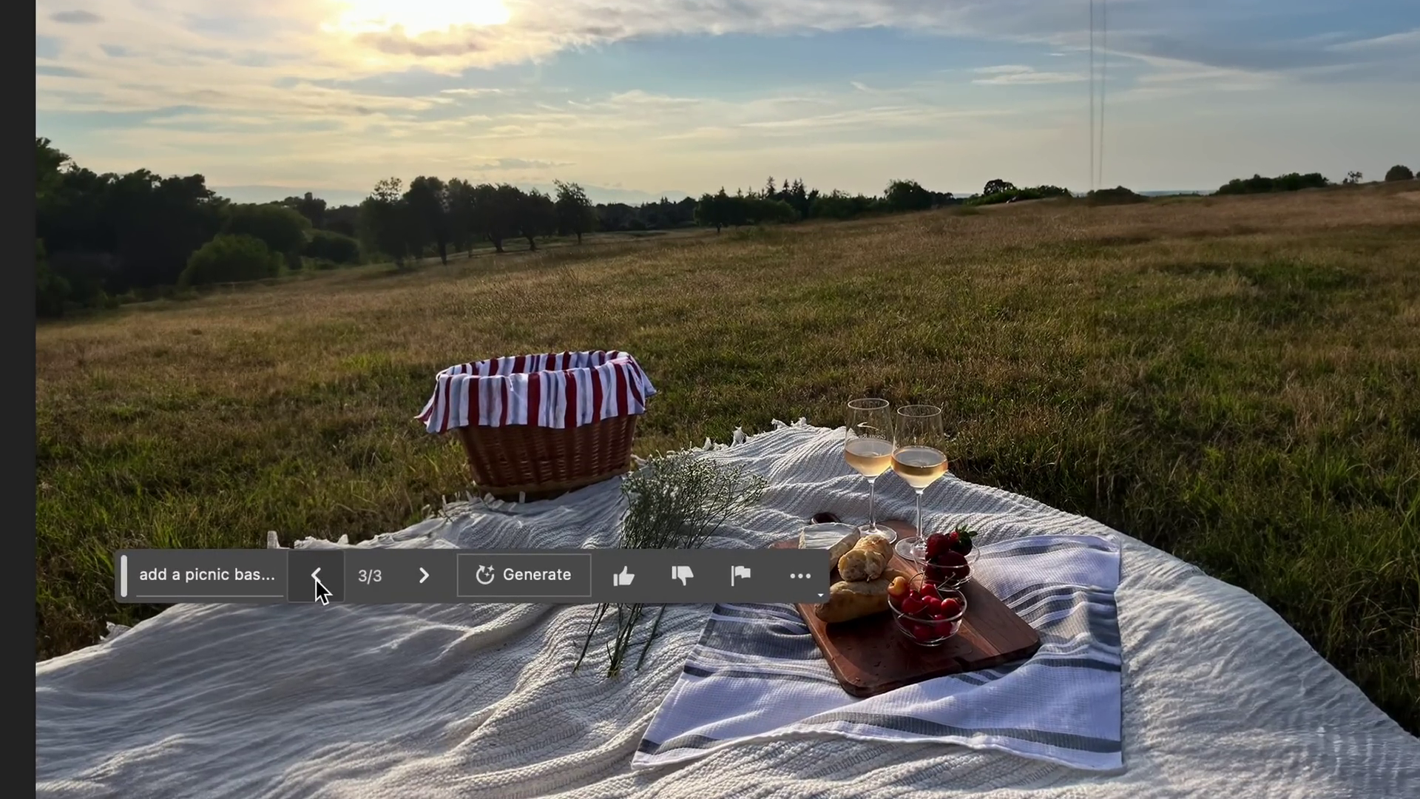
{"action": "left_click", "coordinate": [316, 579]}
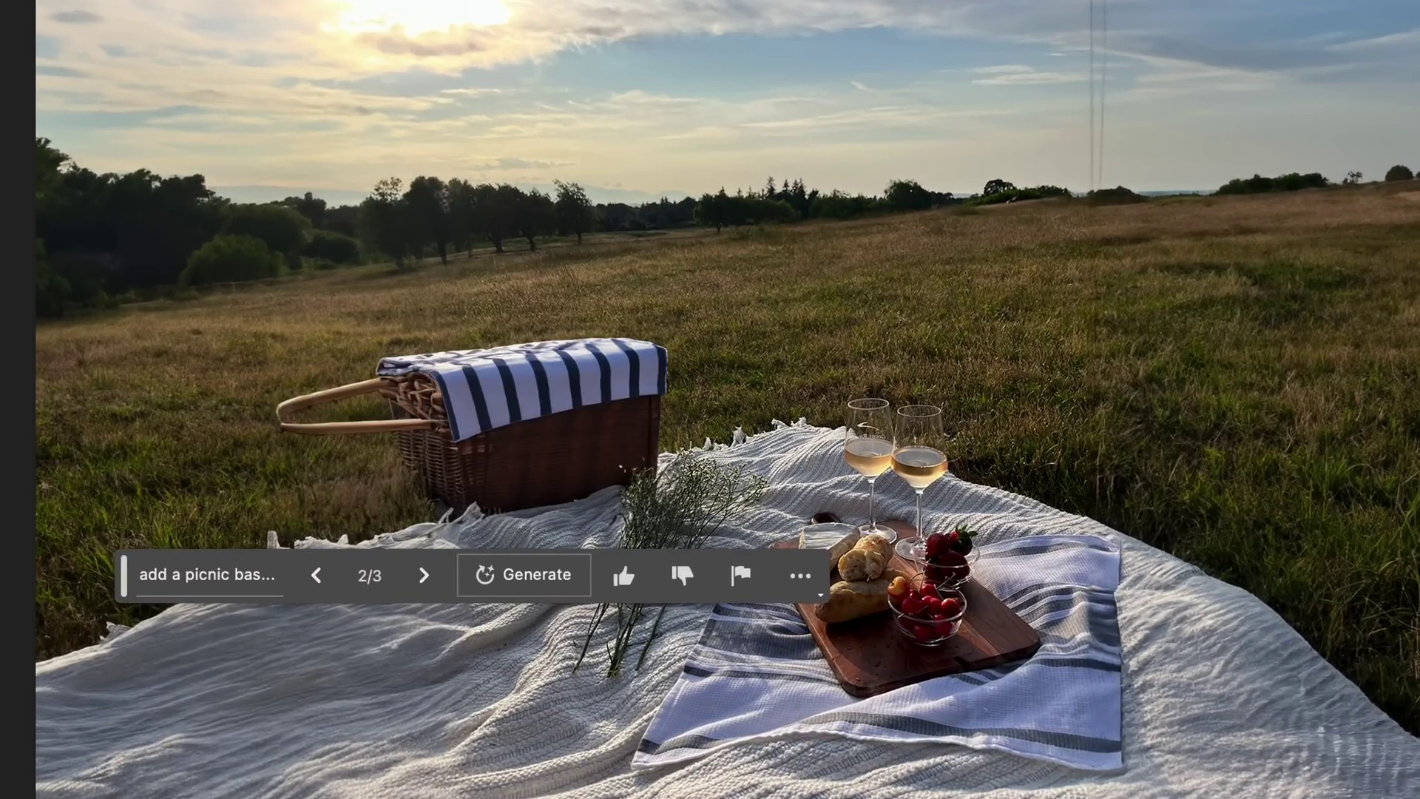
{"action": "key", "text": "ctrl+d"}
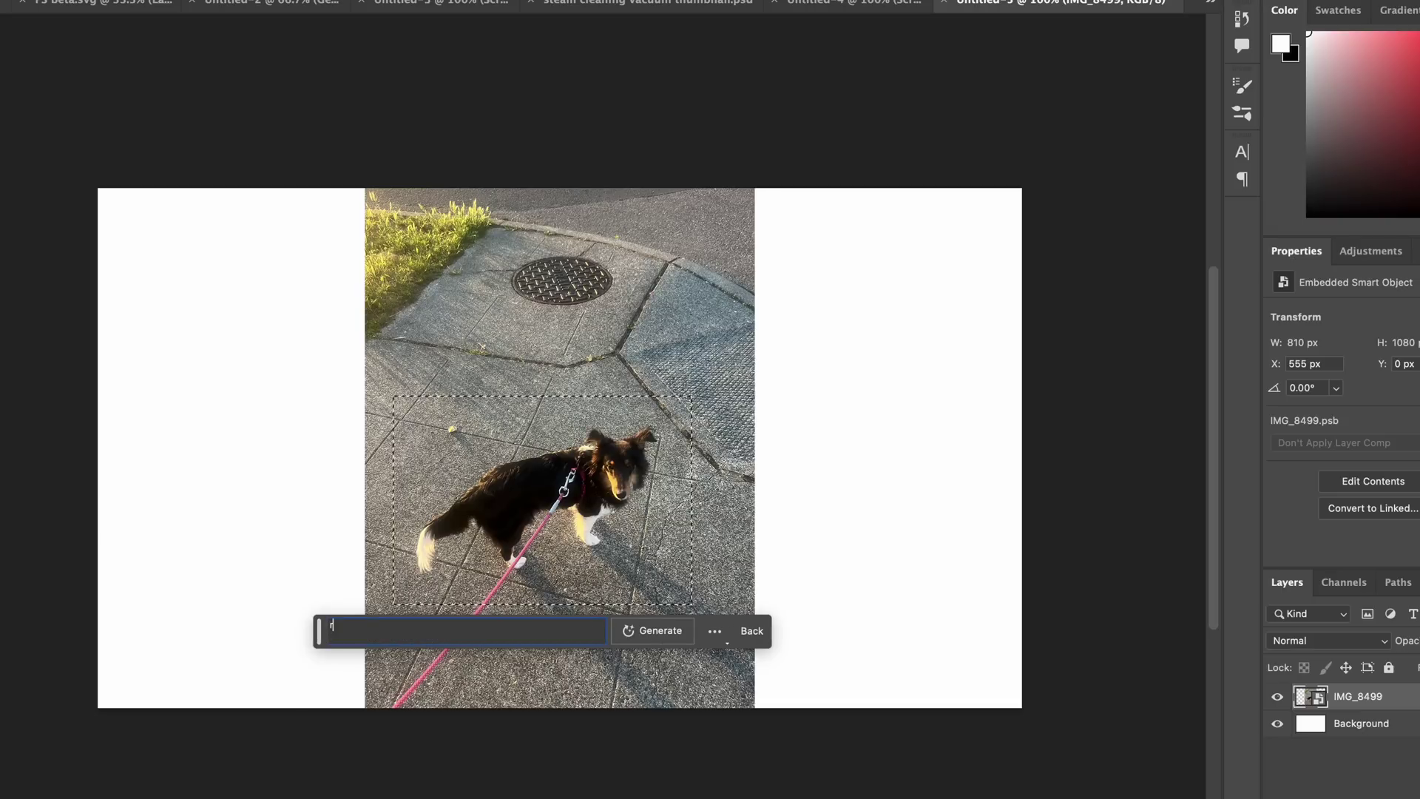
Generate replacements for the dog area, then fill the photo's sides with wild flowers.
{"action": "left_click", "coordinate": [660, 635]}
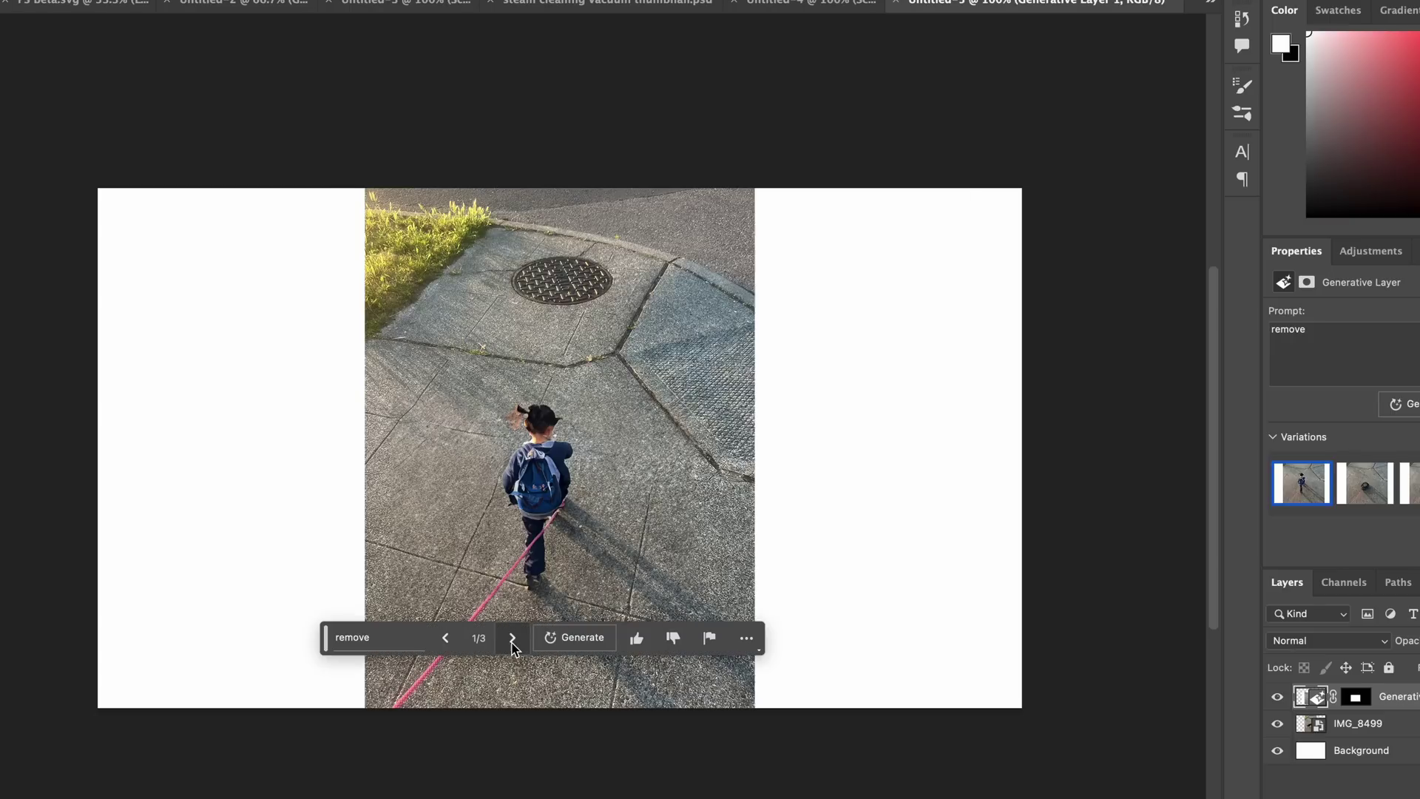
{"action": "left_click", "coordinate": [511, 639]}
{"action": "left_click", "coordinate": [513, 640]}
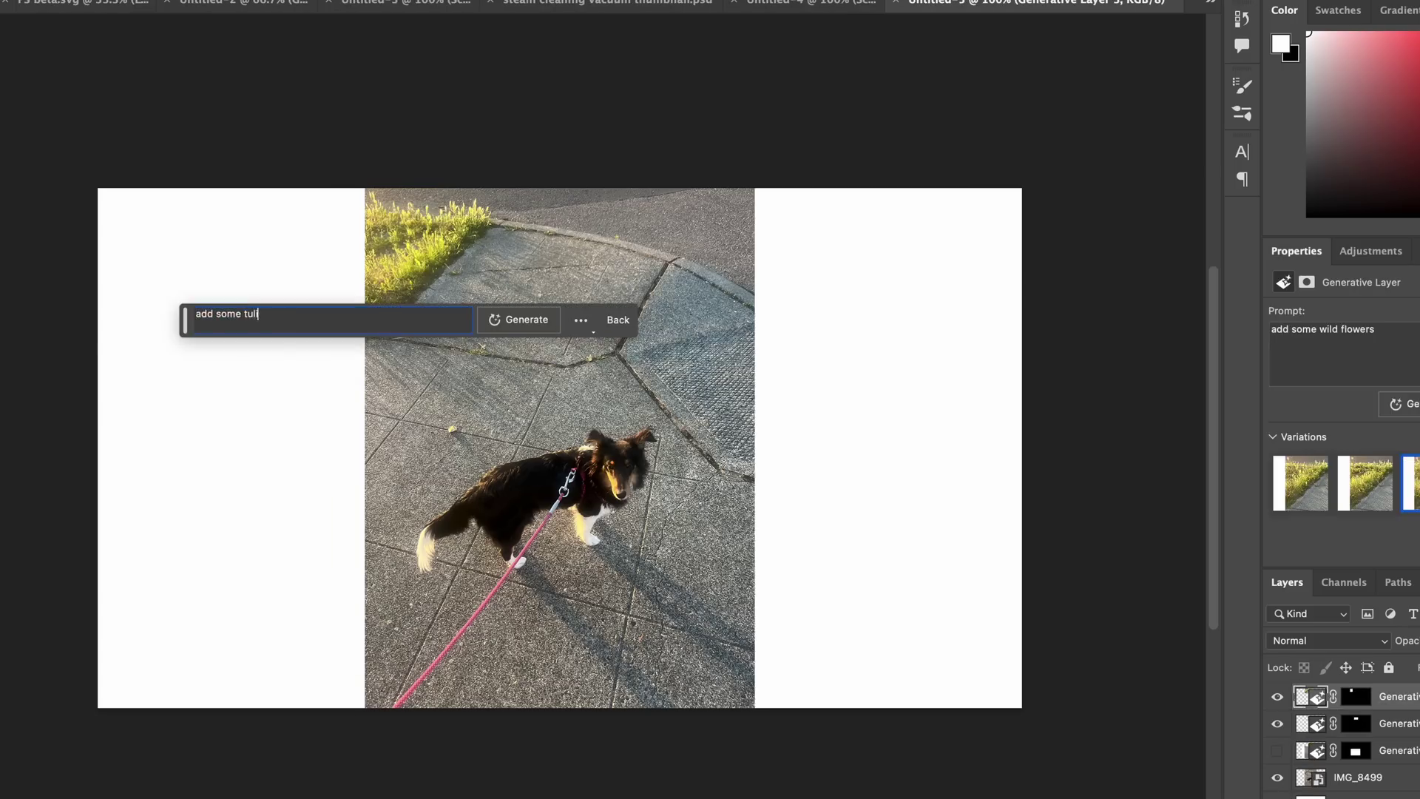
{"action": "key", "text": "Return"}
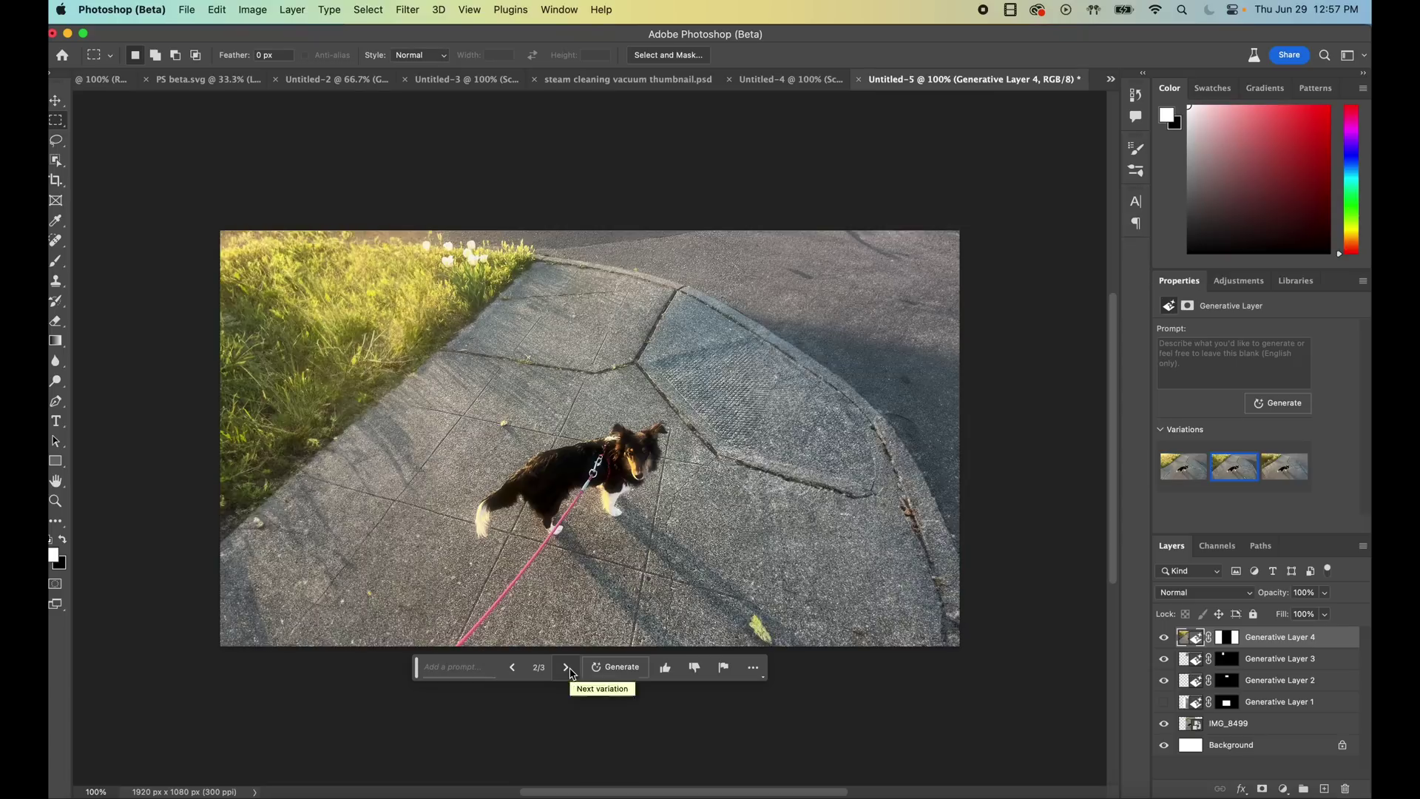
{"action": "left_click", "coordinate": [566, 667]}
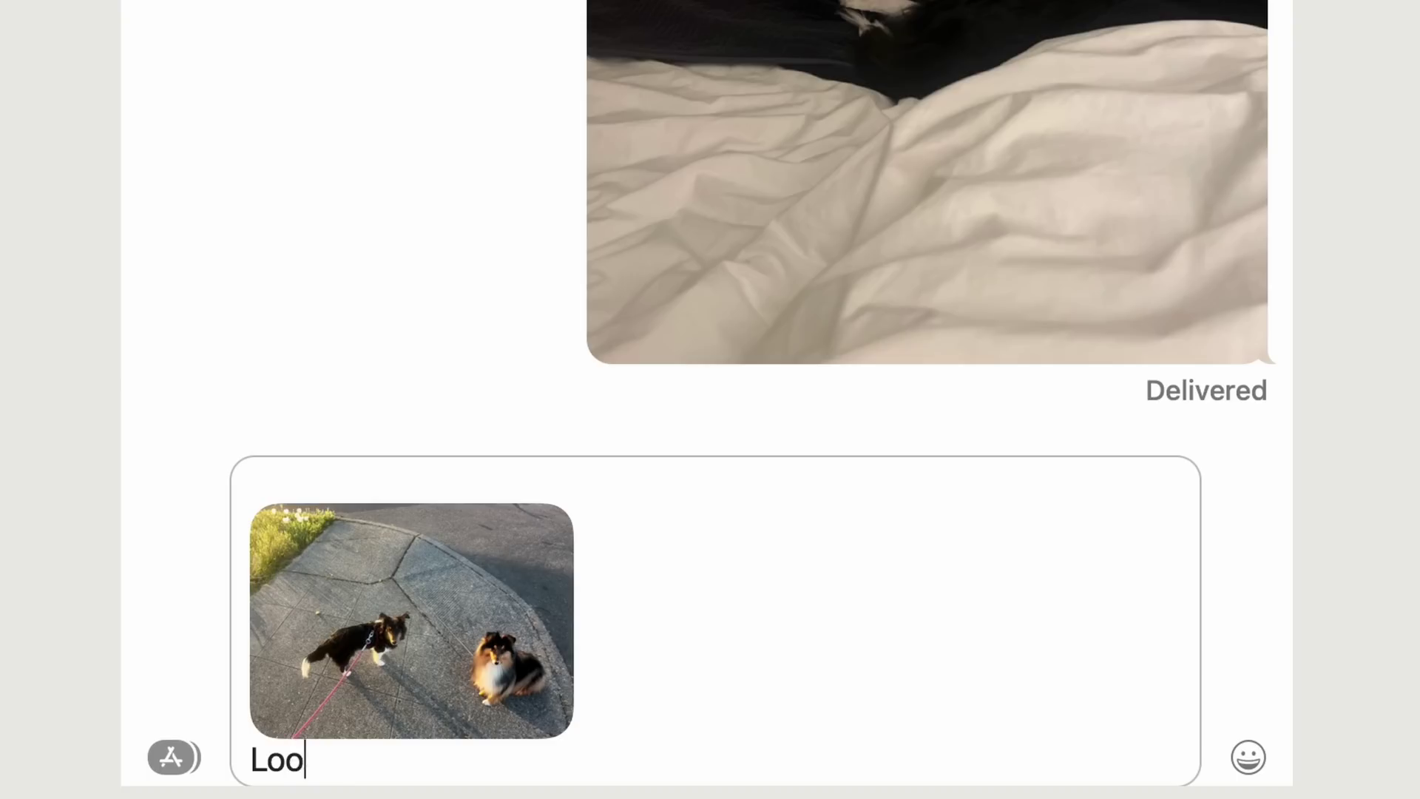
Finish the caption with 'ing the dogs the other day!!' and send the photo.
{"action": "type", "text": "ing the dogs the other"}
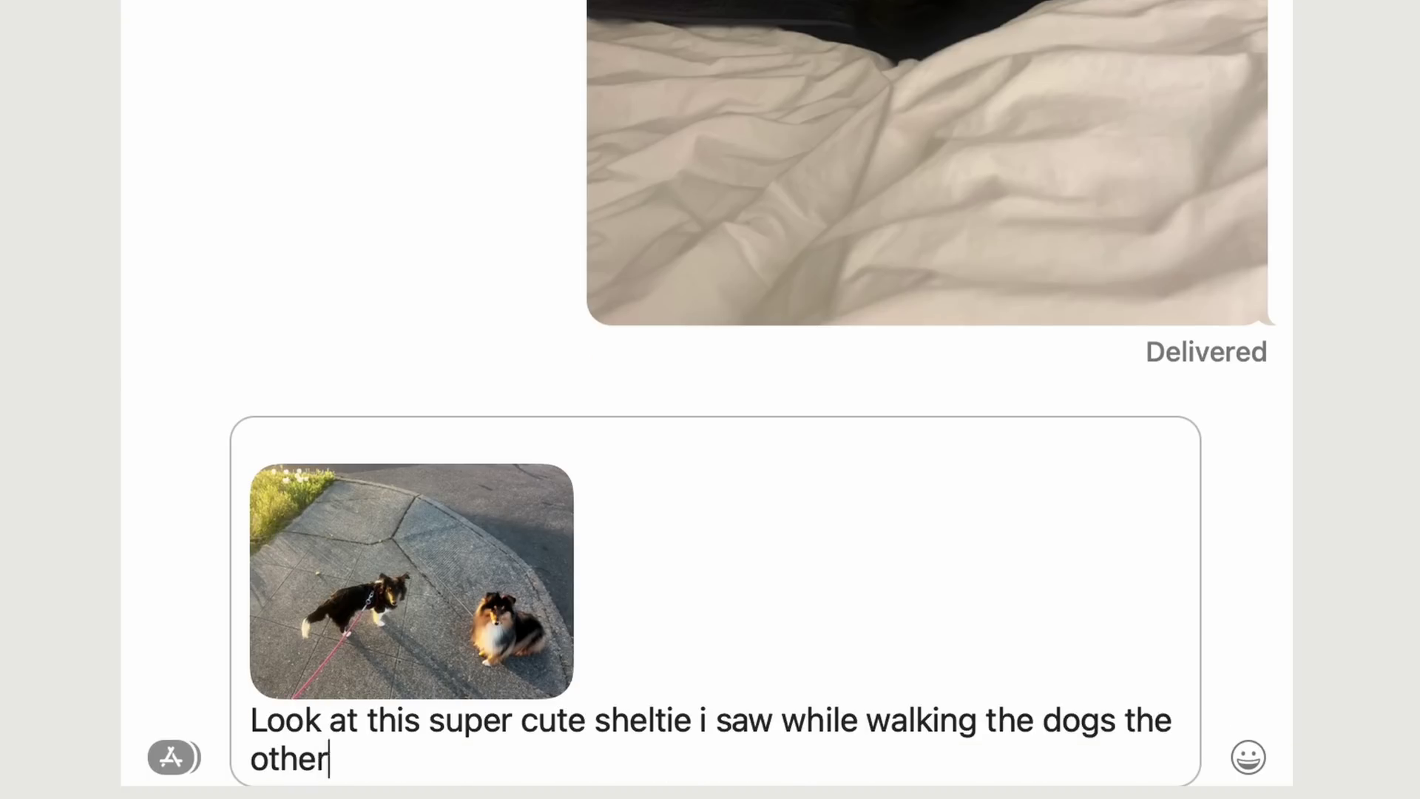
{"action": "type", "text": " day!!"}
{"action": "key", "text": "Return"}
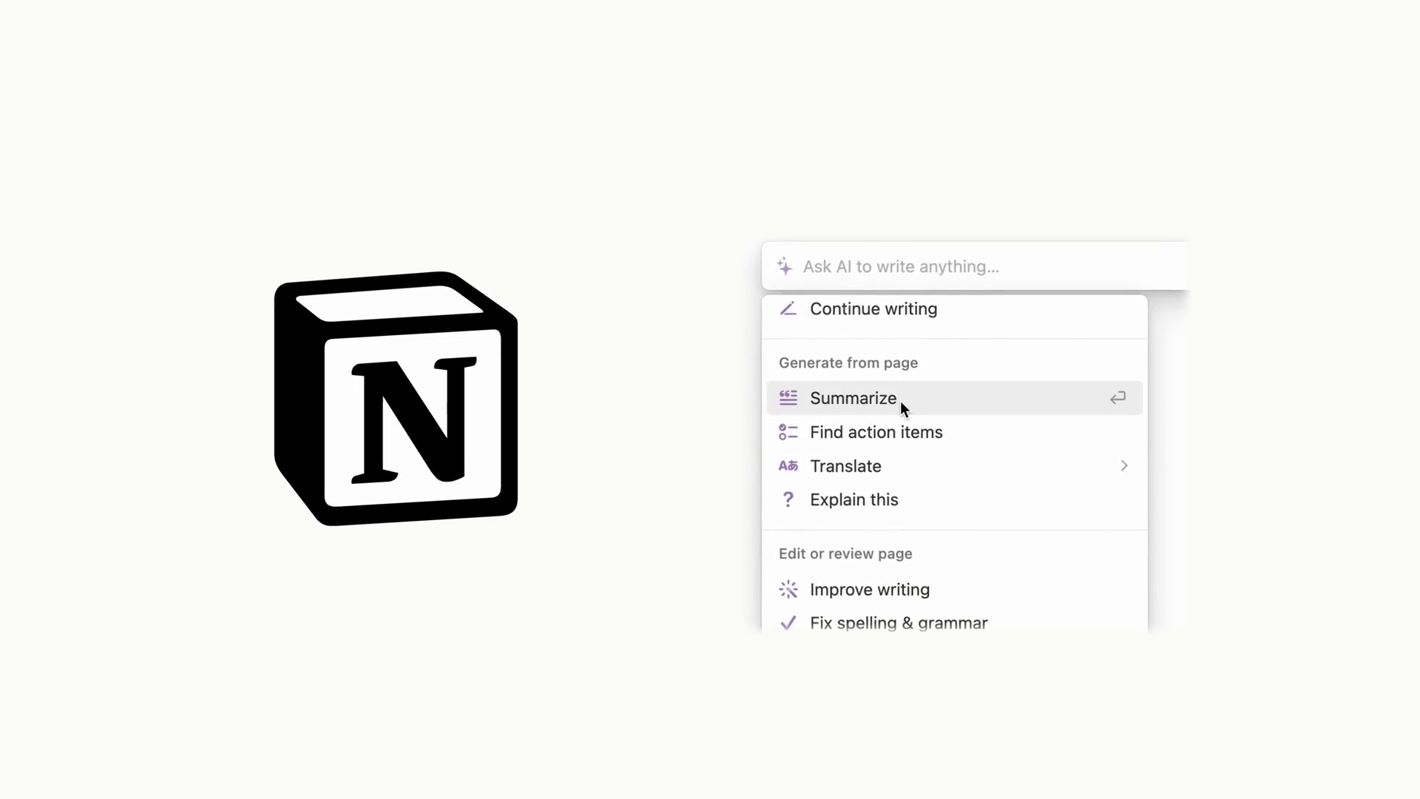
{"action": "scroll", "coordinate": [904, 401], "scroll_direction": "down", "scroll_amount": 4}
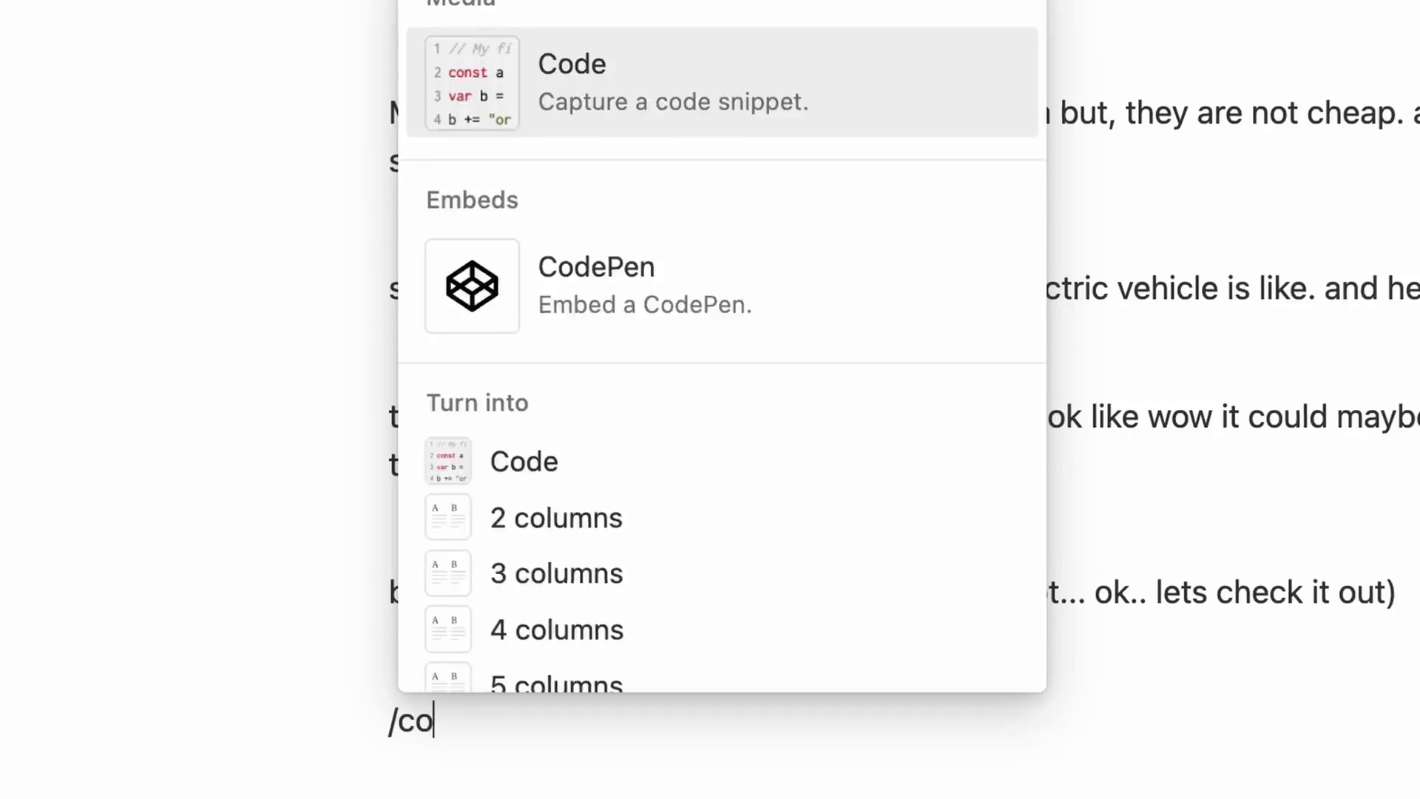
{"action": "type", "text": "nt"}
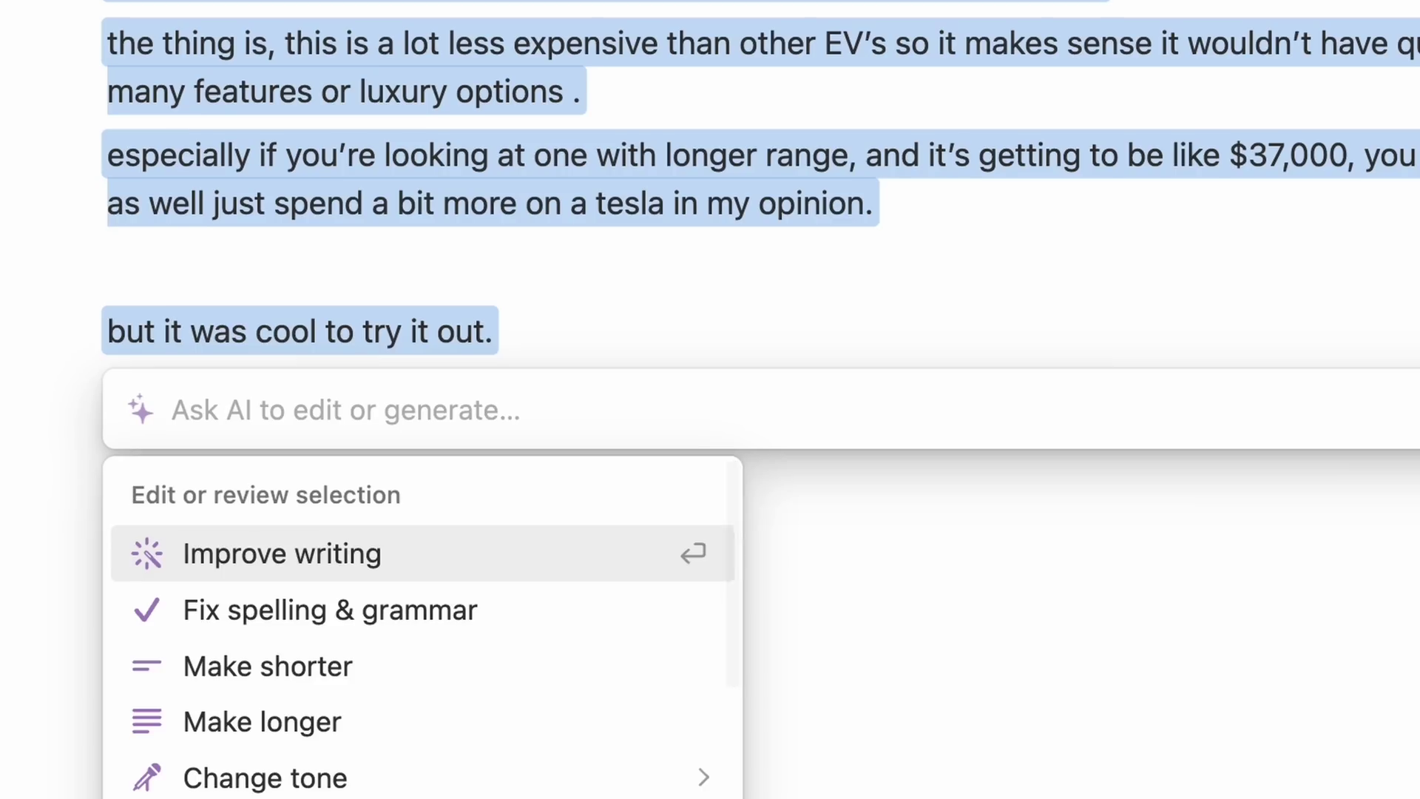
{"action": "type", "text": "format thi"}
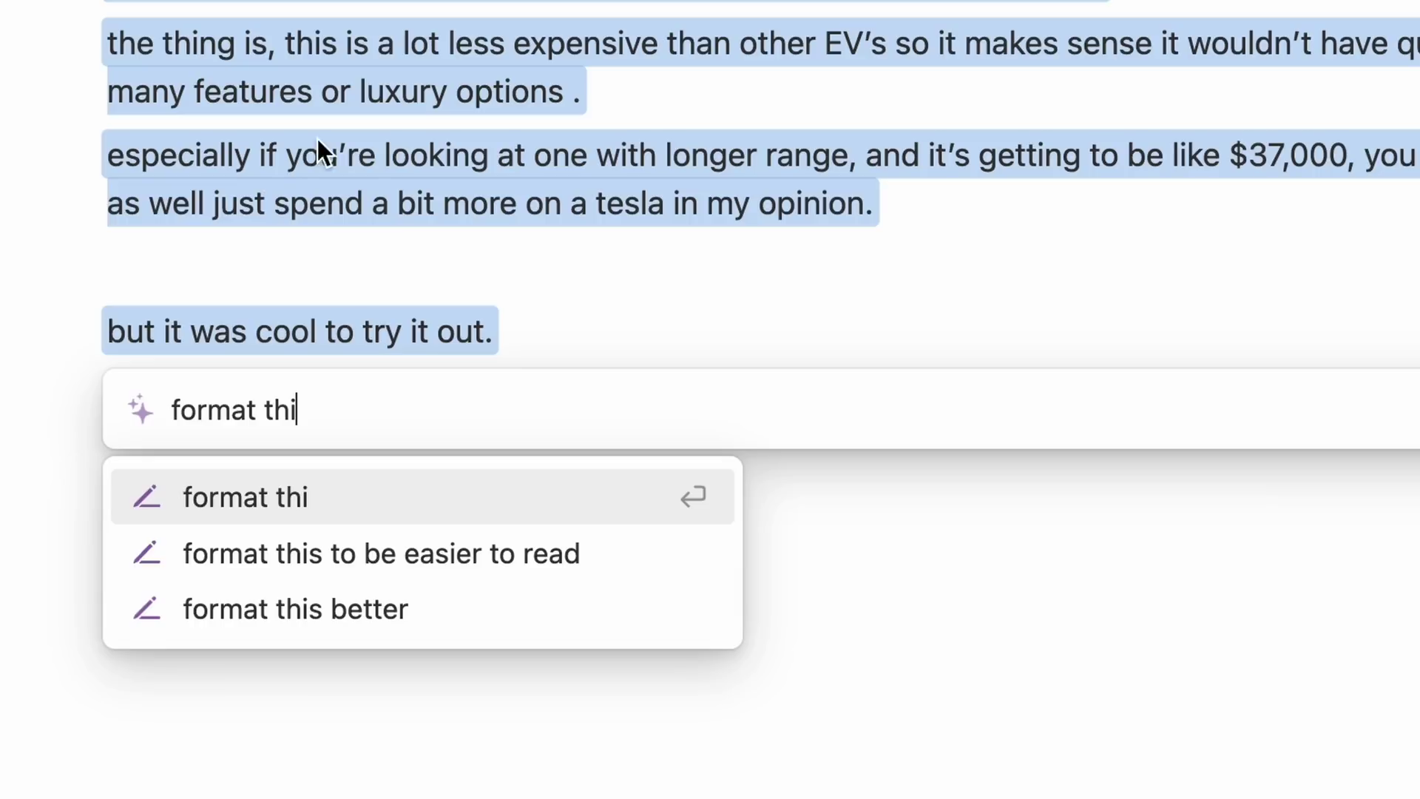
{"action": "left_click", "coordinate": [423, 562]}
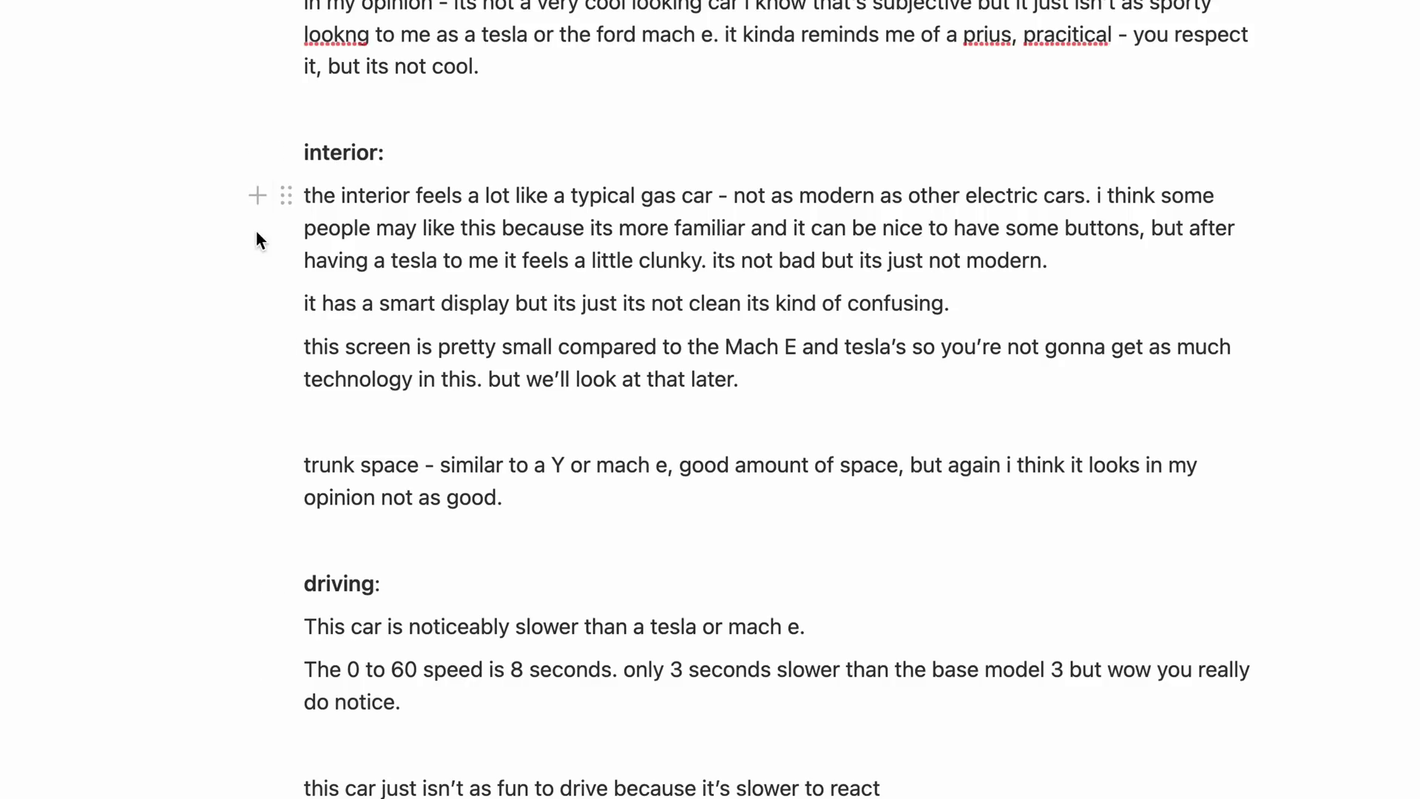
{"action": "scroll", "coordinate": [256, 230], "scroll_direction": "down", "scroll_amount": 3}
{"action": "scroll", "coordinate": [257, 232], "scroll_direction": "down", "scroll_amount": 10}
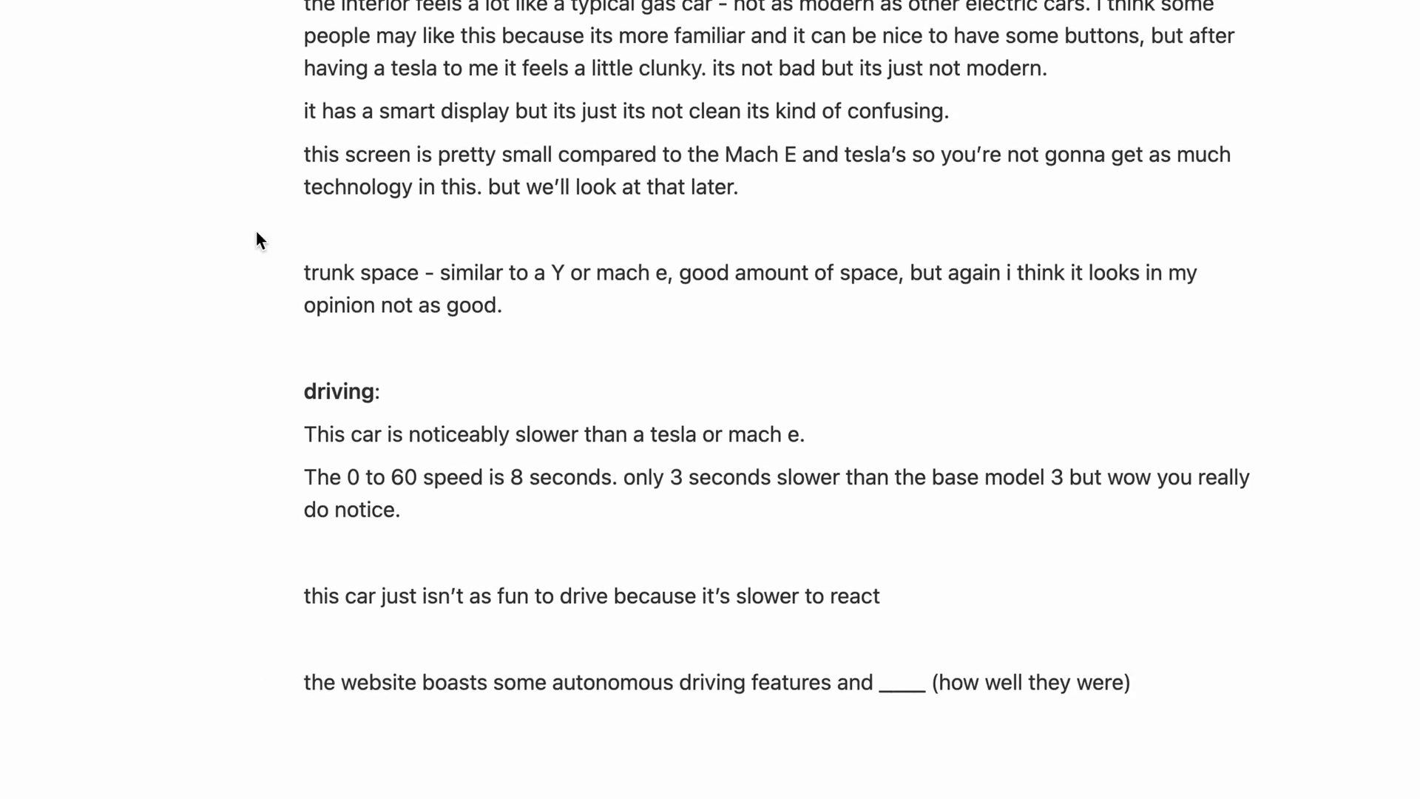
{"action": "scroll", "coordinate": [257, 232], "scroll_direction": "down", "scroll_amount": 5}
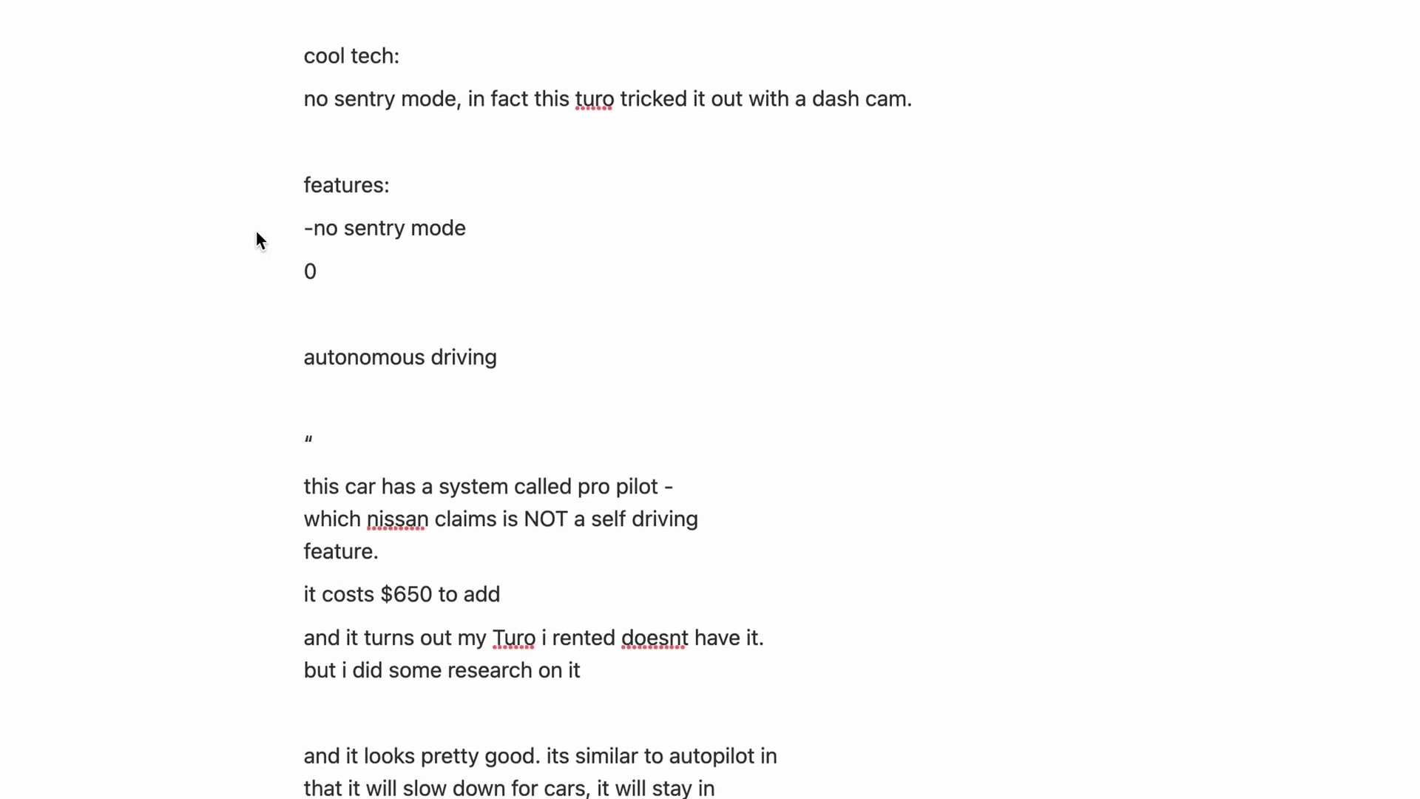
{"action": "scroll", "coordinate": [257, 232], "scroll_direction": "down", "scroll_amount": 3}
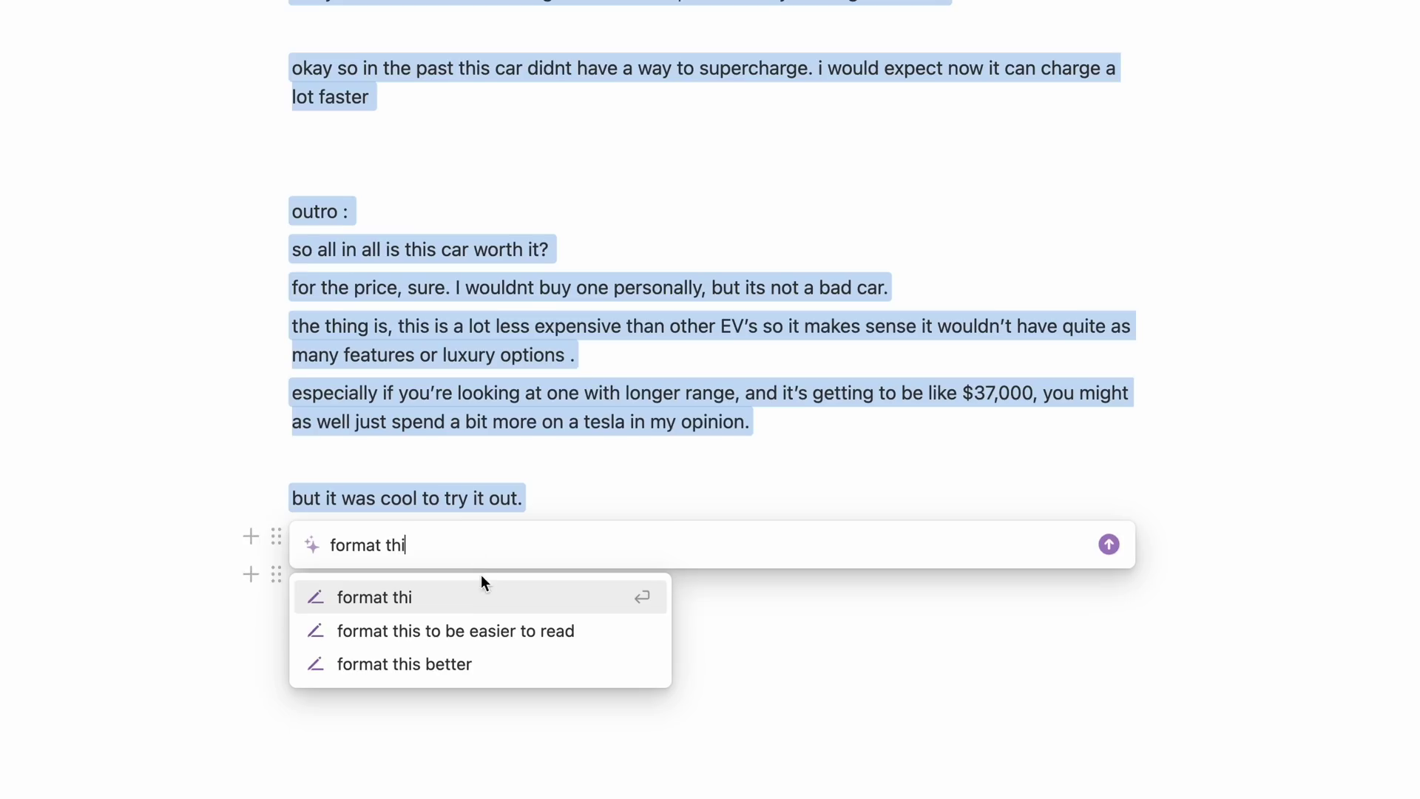
Ask Notion AI to 'format this to be easier to read' on the Leaf notes.
{"action": "left_click", "coordinate": [482, 633]}
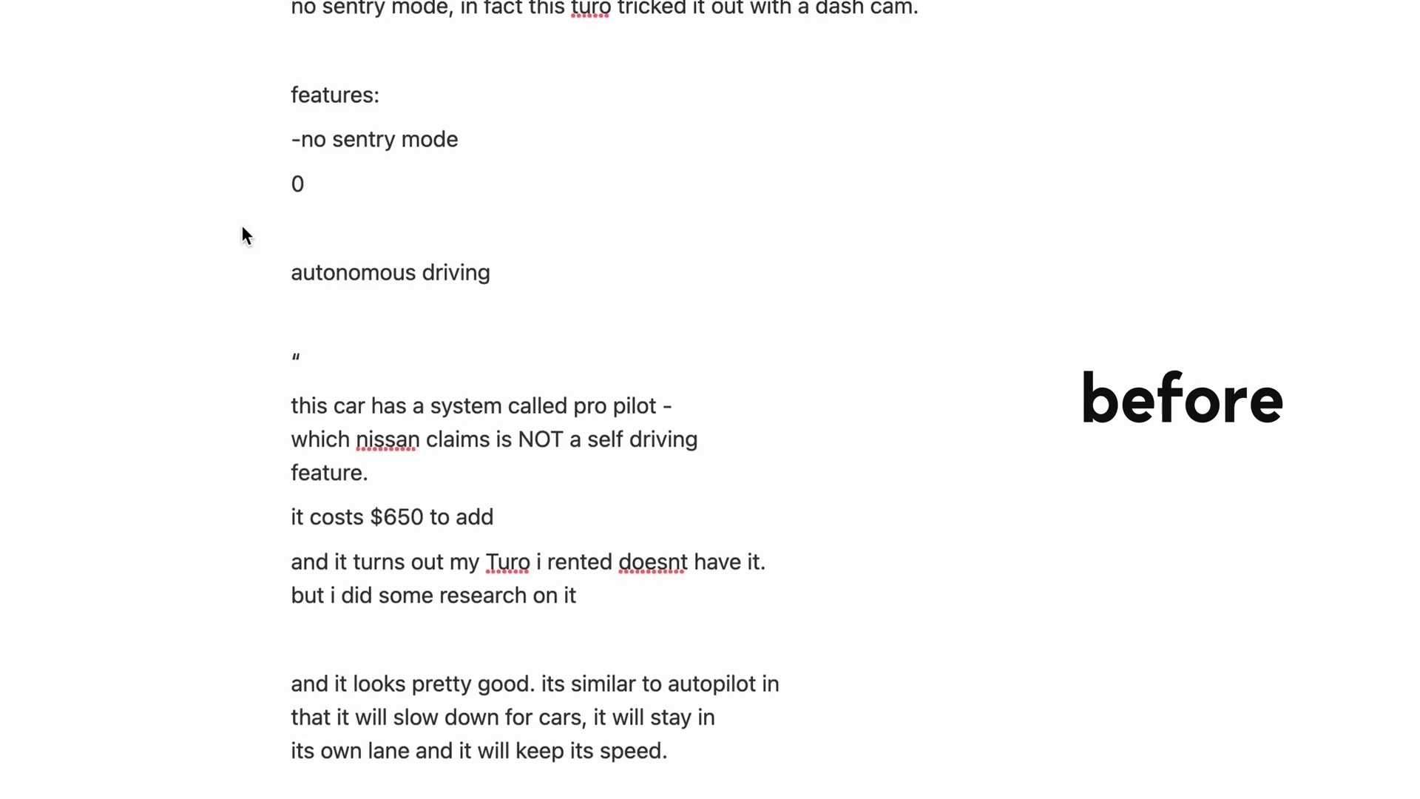
{"action": "scroll", "coordinate": [242, 224], "scroll_direction": "down", "scroll_amount": 5}
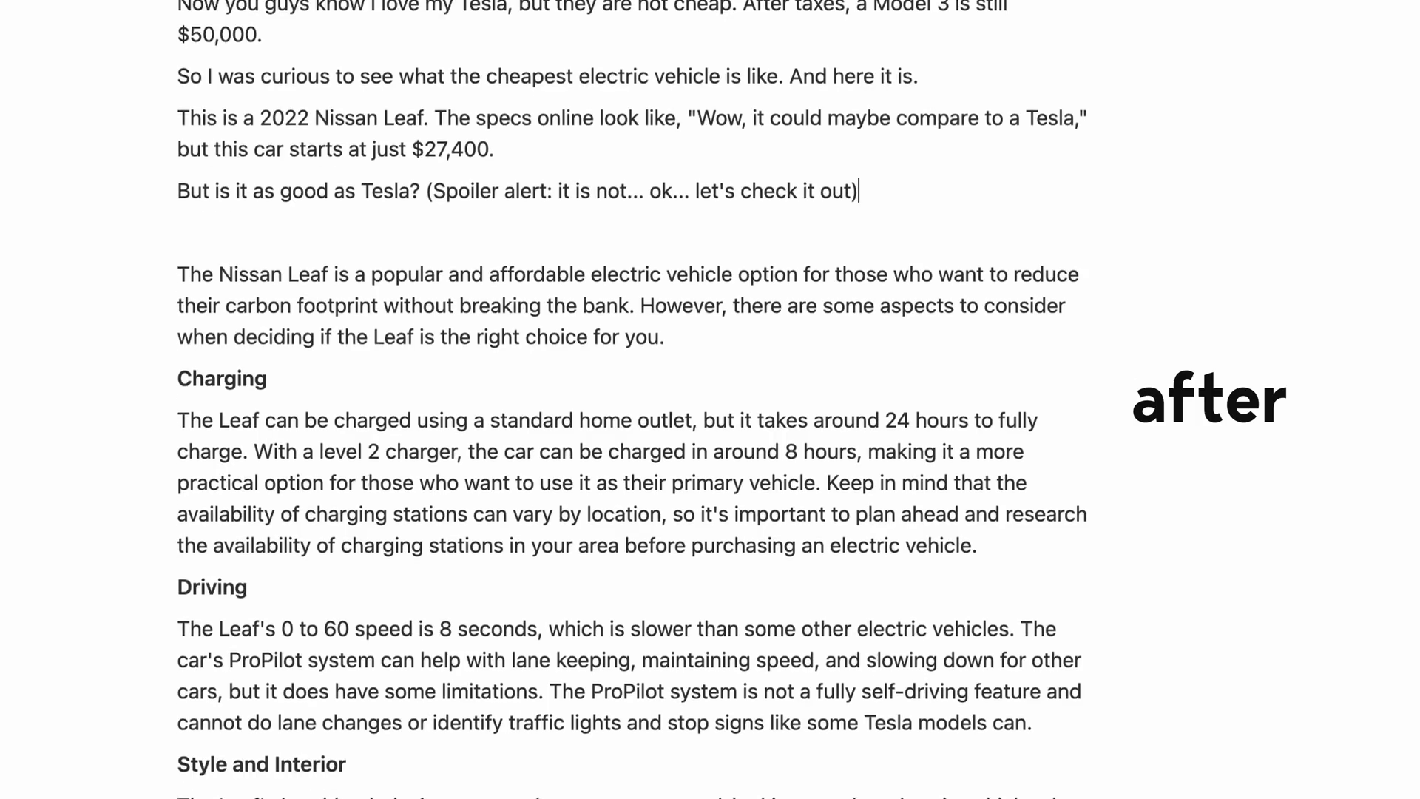
Scroll through the original notes and the AI-rewritten Leaf document's B-roll ideas.
{"action": "scroll", "coordinate": [637, 399], "scroll_direction": "down", "scroll_amount": 10}
{"action": "scroll", "coordinate": [636, 400], "scroll_direction": "down", "scroll_amount": 10}
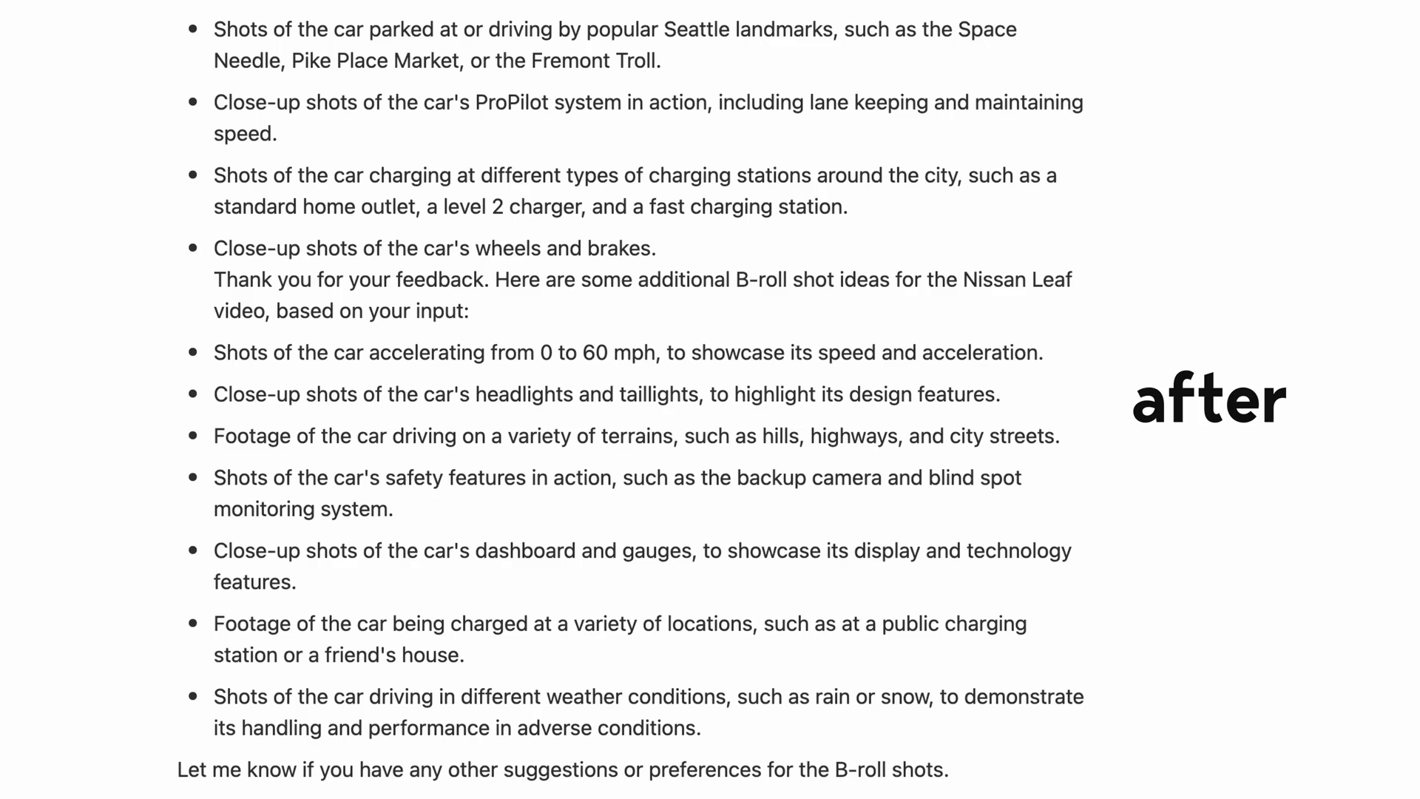
{"action": "scroll", "coordinate": [636, 399], "scroll_direction": "down", "scroll_amount": 15}
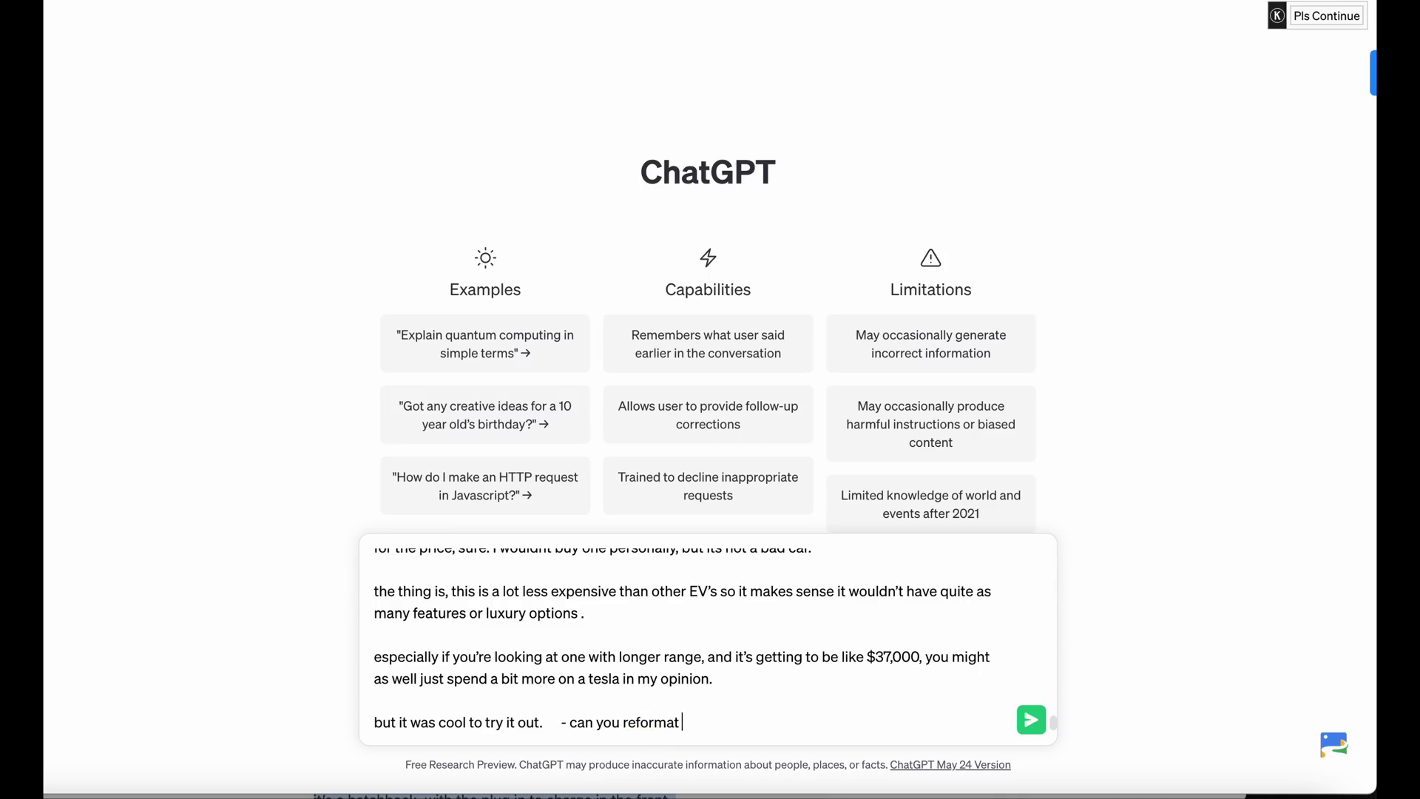
Send the car-review notes with "can you reformat" and read the returned Leaf review script.
{"action": "key", "text": "Return"}
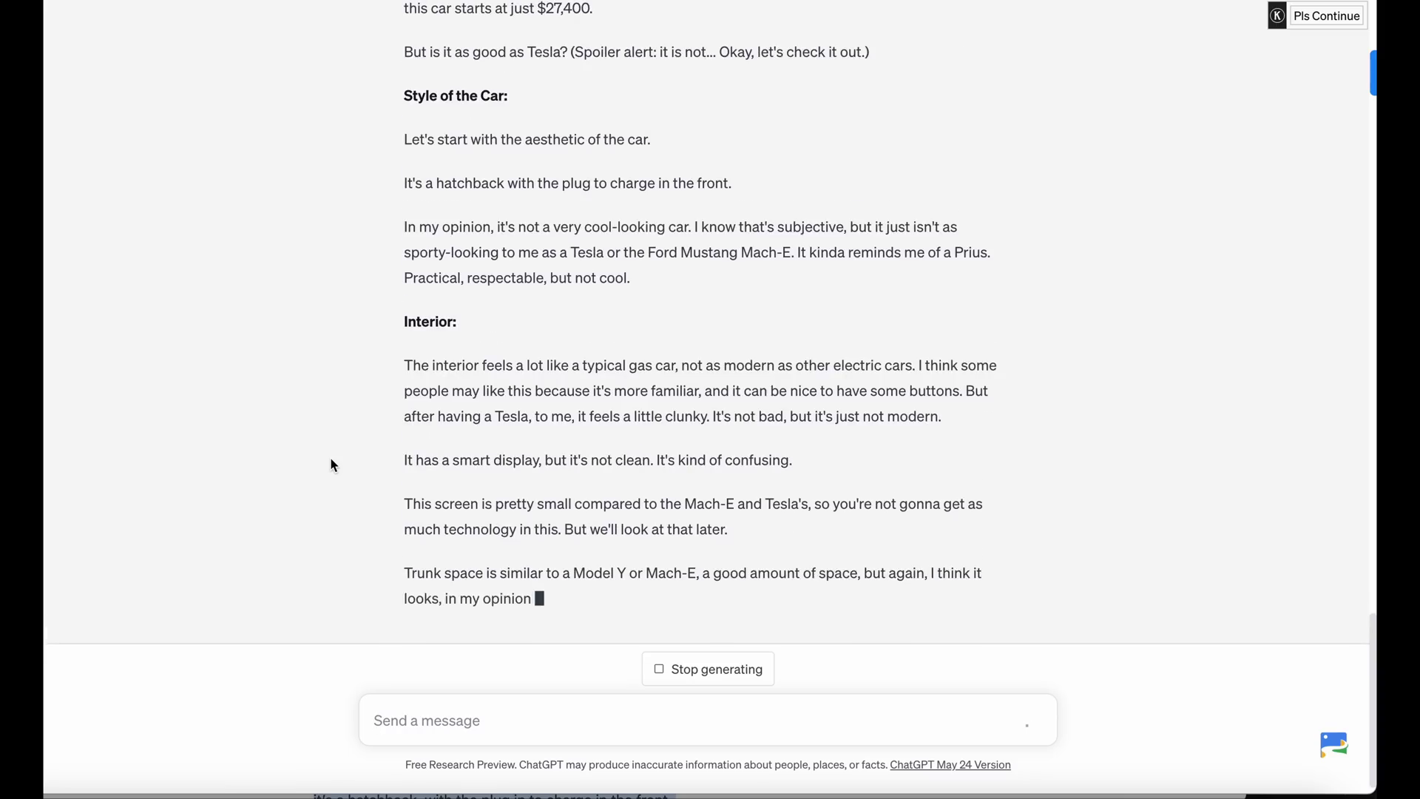
{"action": "scroll", "coordinate": [333, 464], "scroll_direction": "up", "scroll_amount": 5}
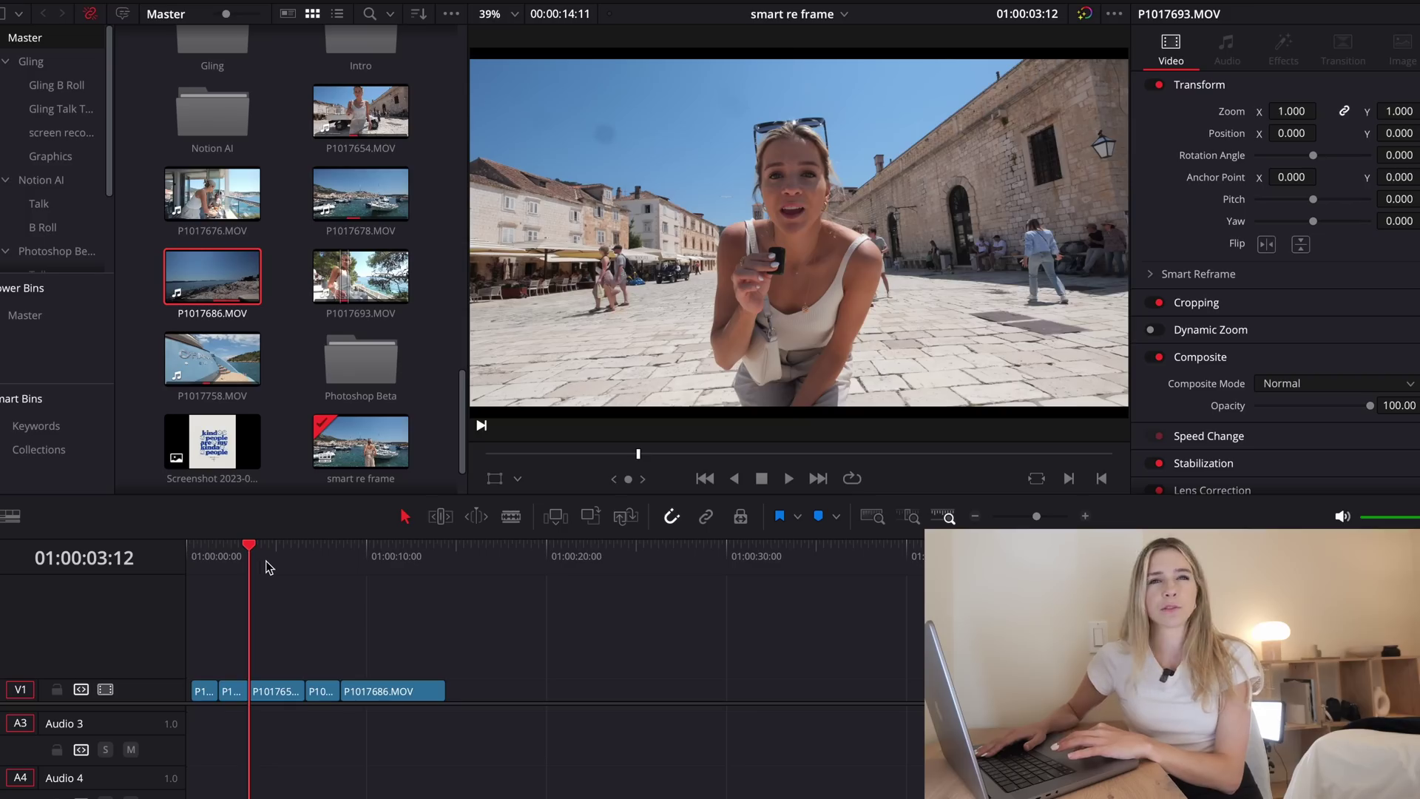
Scrub through Timeline 6's five vertical Croatian seaside clips.
{"action": "left_click_drag", "start_coordinate": [266, 564], "coordinate": [275, 601]}
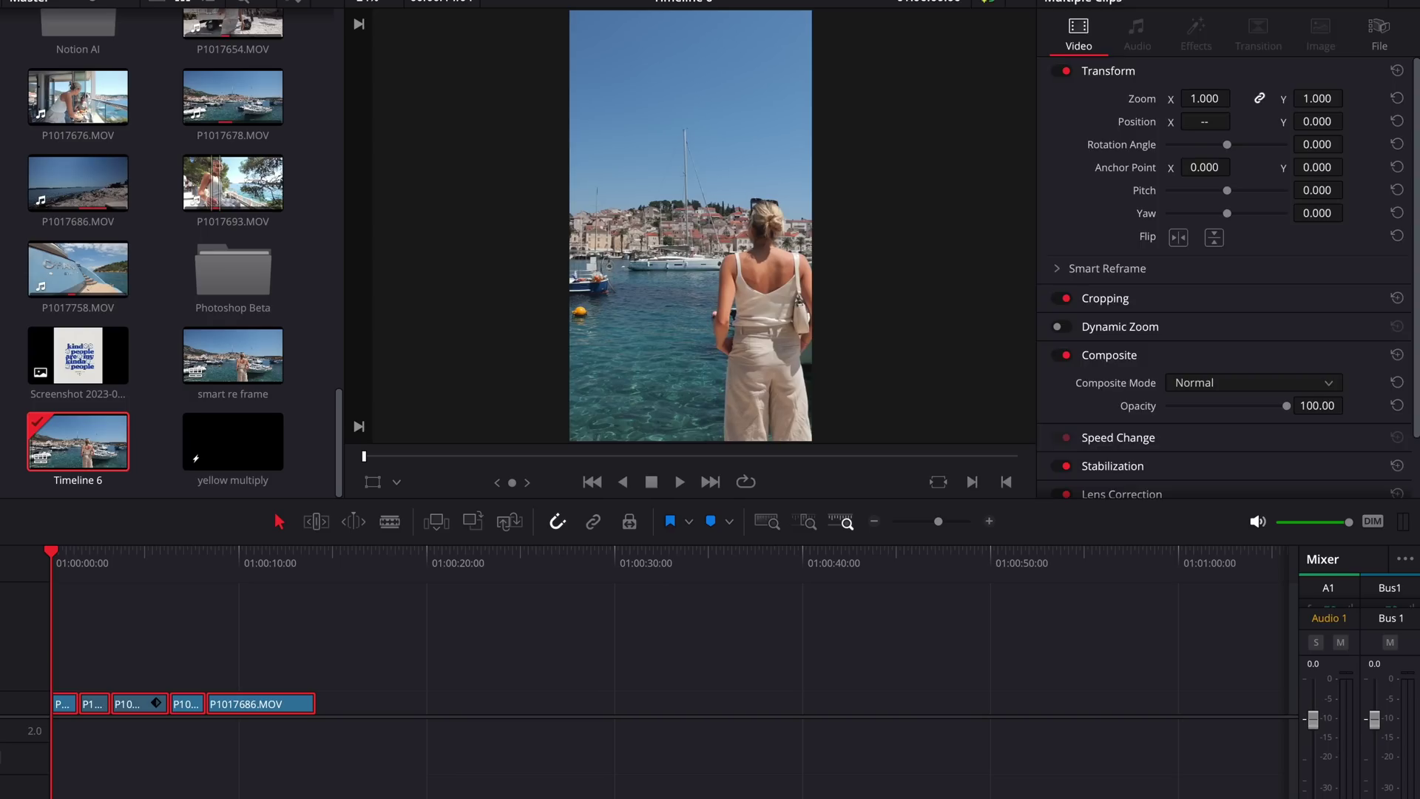
Smart Reframe the five clips with Object of Interest on Auto and play them back.
{"action": "left_click", "coordinate": [1058, 268]}
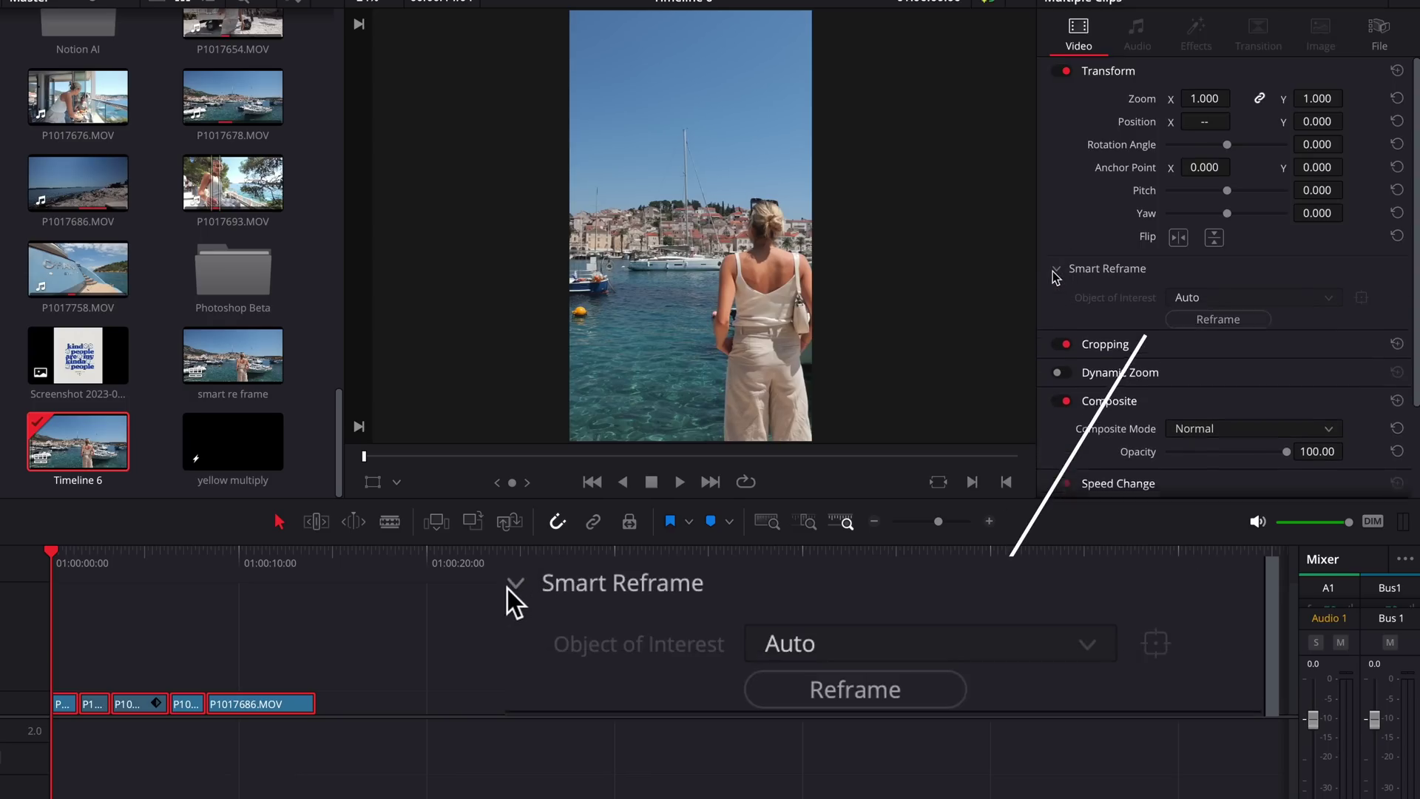
{"action": "left_click", "coordinate": [1217, 320]}
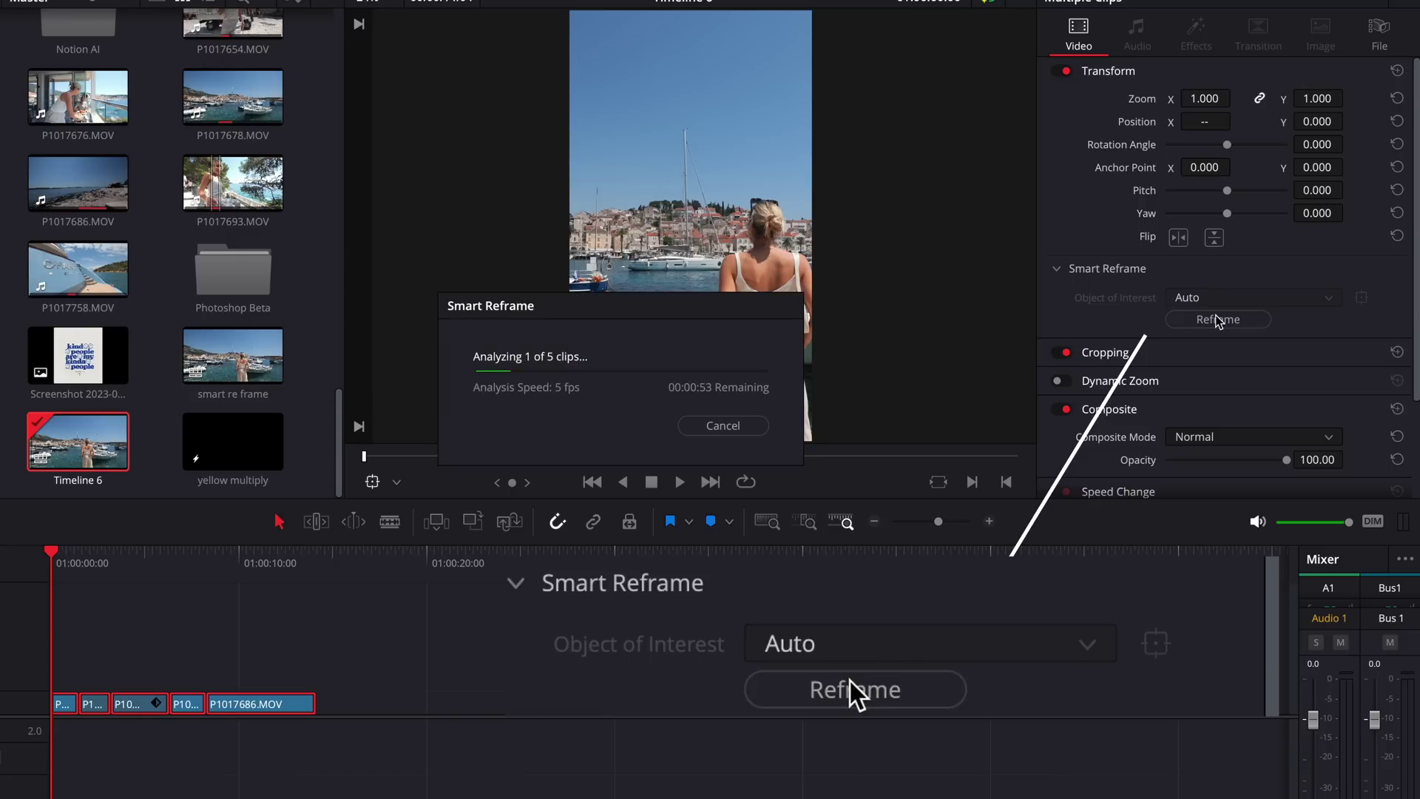
{"action": "key", "text": "space"}
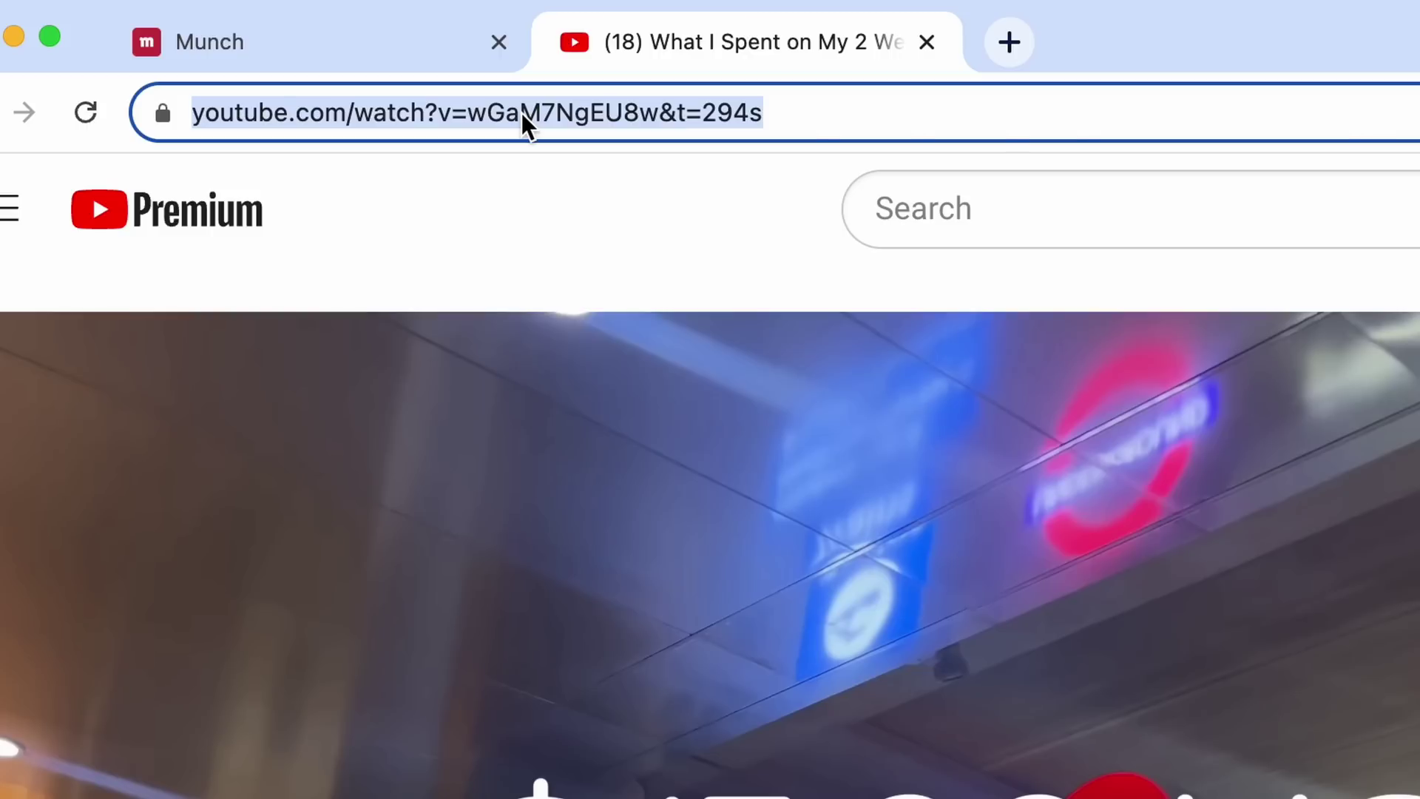
Copy the YouTube video's URL from Chrome's address bar.
{"action": "right_click", "coordinate": [521, 113]}
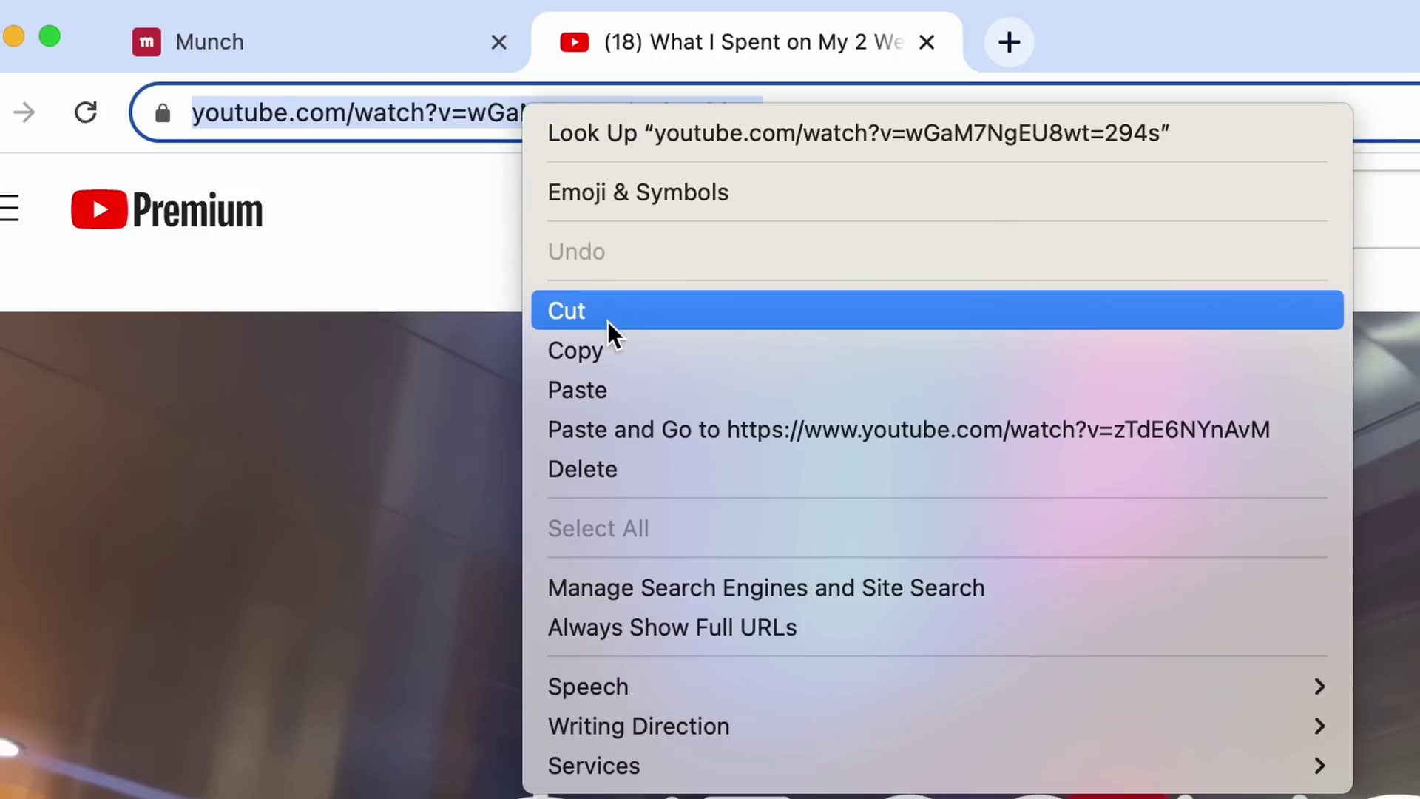
{"action": "left_click", "coordinate": [634, 350]}
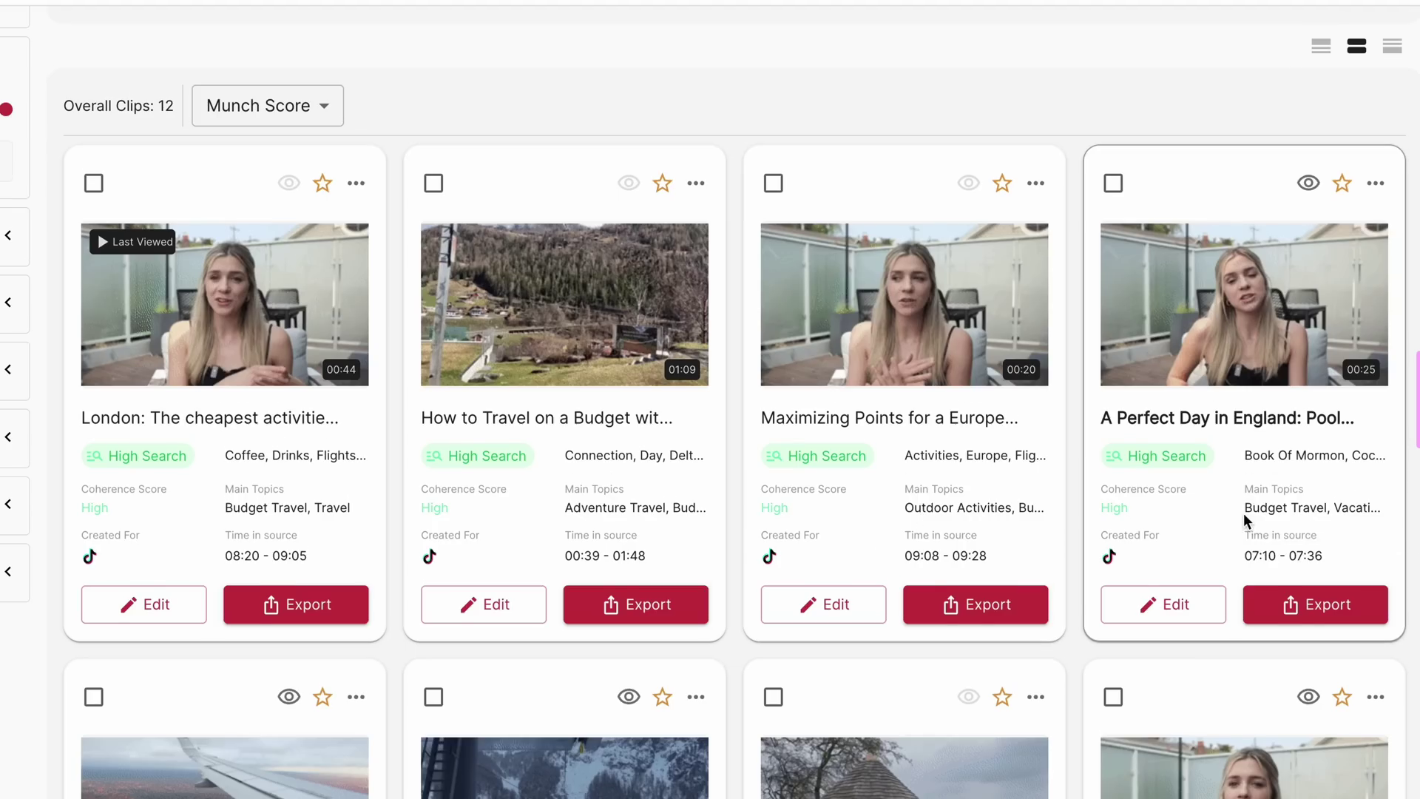
Check the keyword search volumes, including 2.4M for Accommodations.
{"action": "scroll", "coordinate": [1245, 513], "scroll_direction": "down", "scroll_amount": 5}
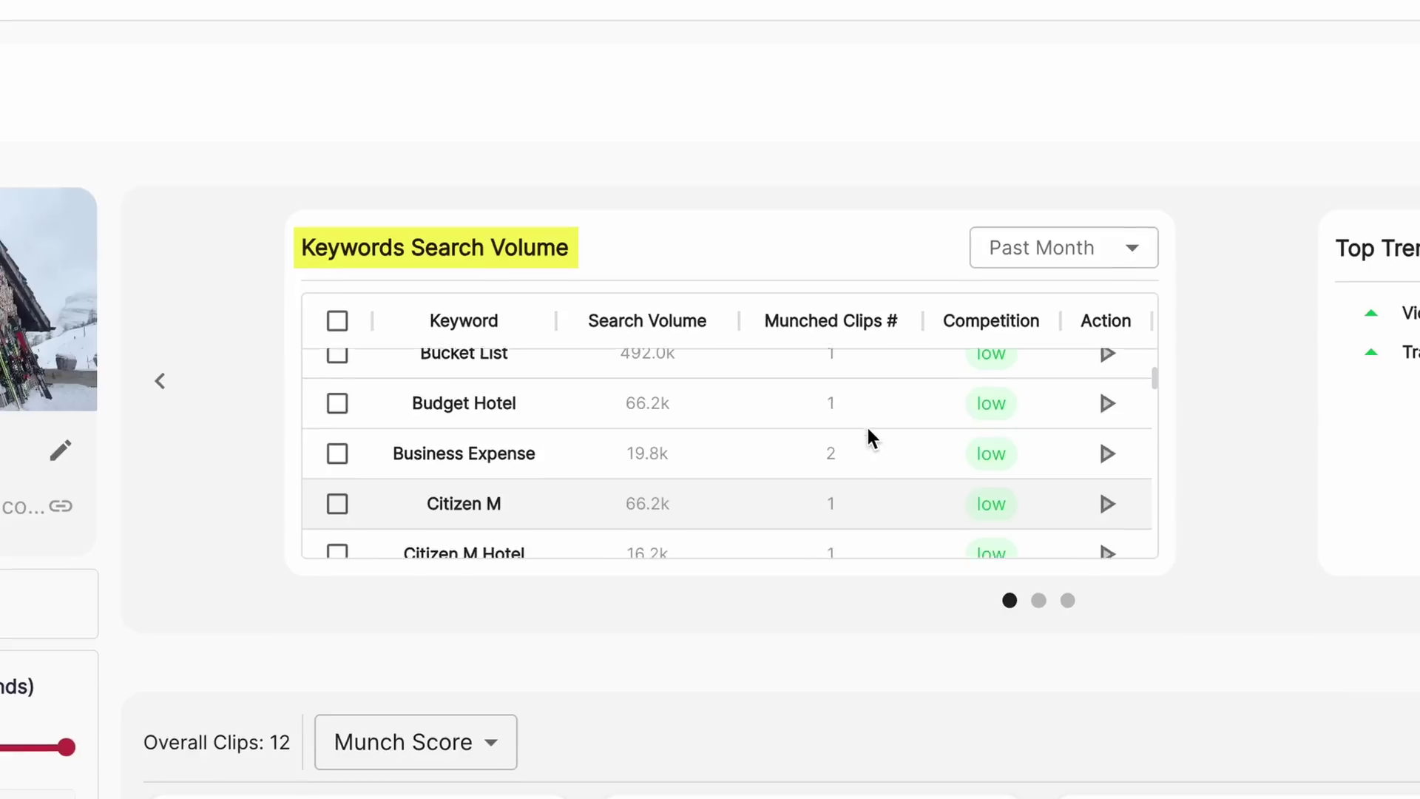
{"action": "scroll", "coordinate": [868, 426], "scroll_direction": "up", "scroll_amount": 3}
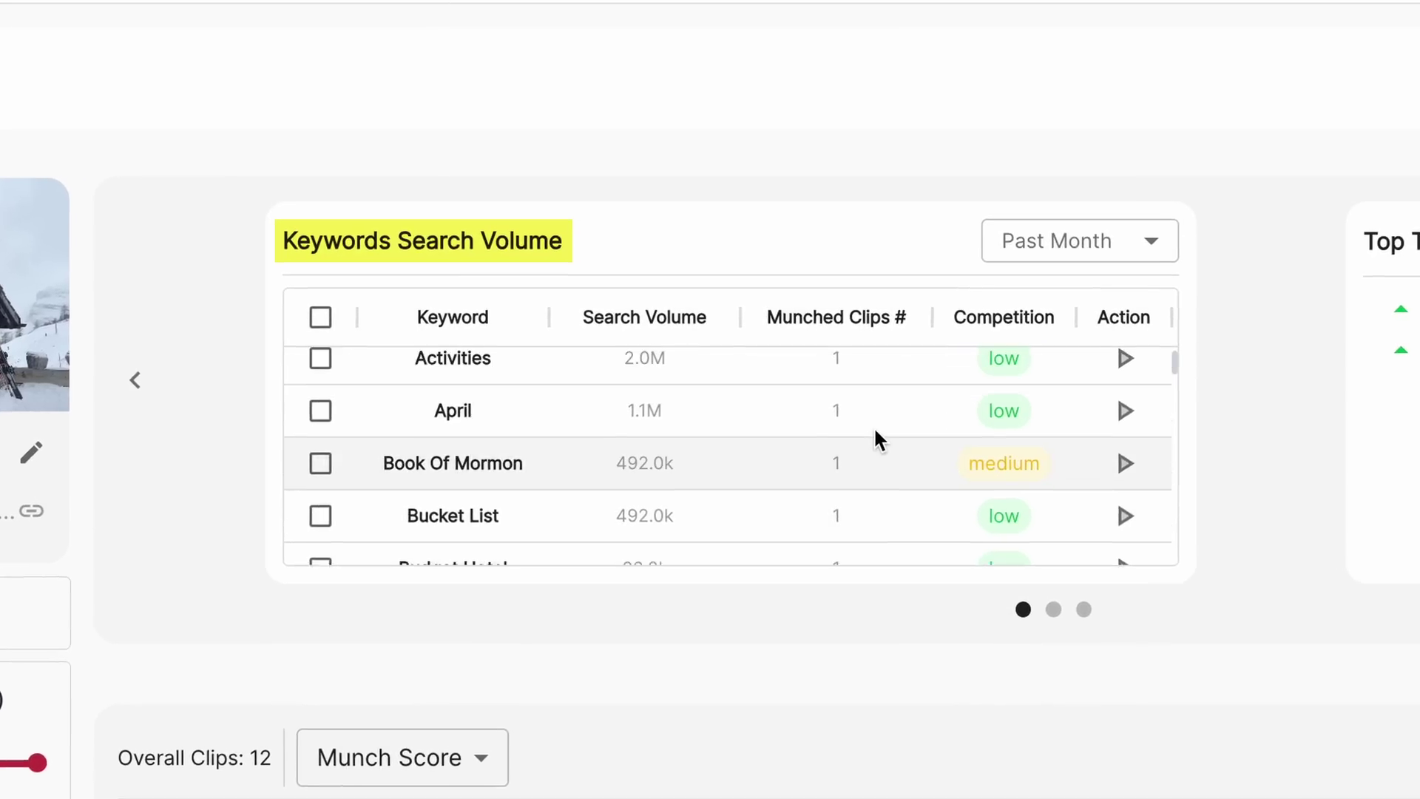
{"action": "scroll", "coordinate": [875, 432], "scroll_direction": "up", "scroll_amount": 1}
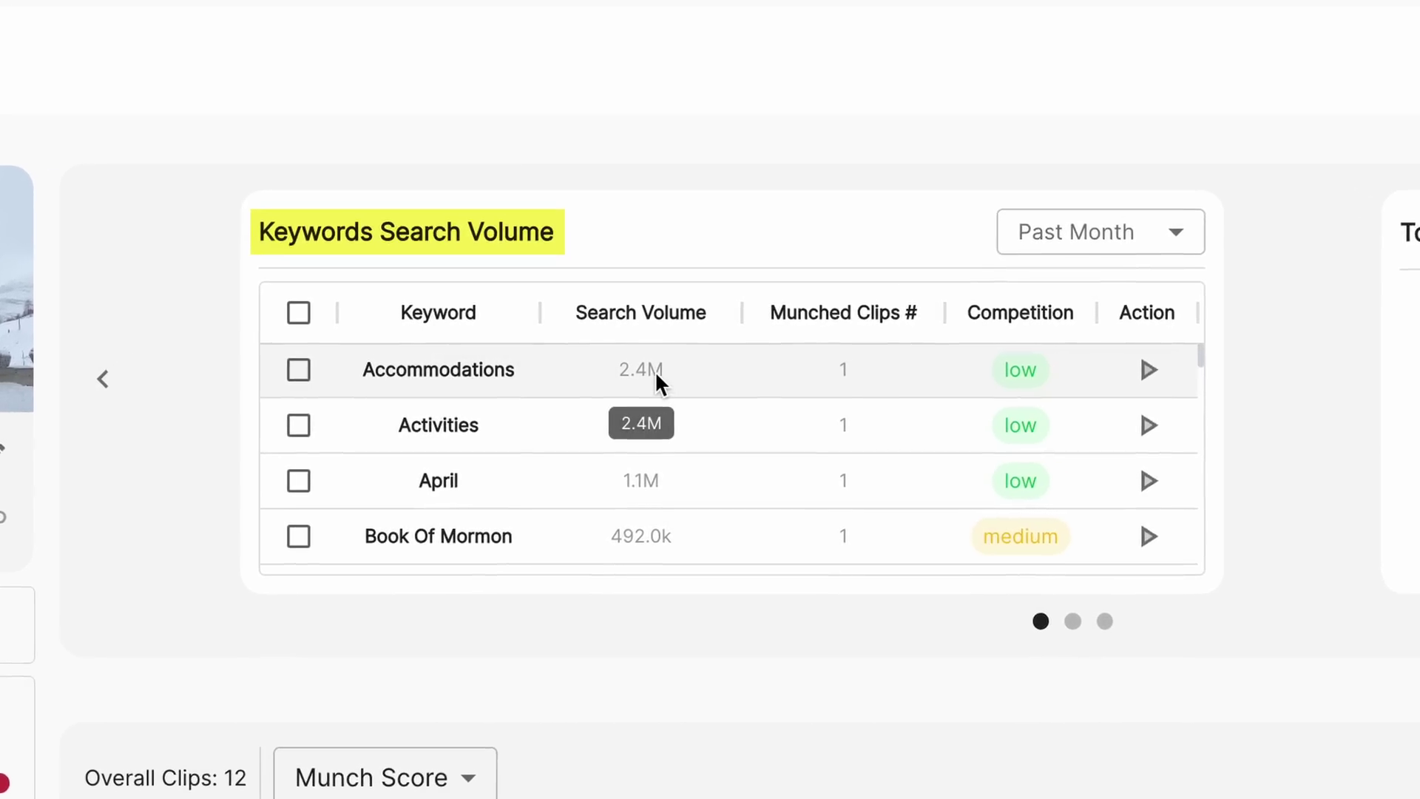
{"action": "left_click", "coordinate": [654, 370]}
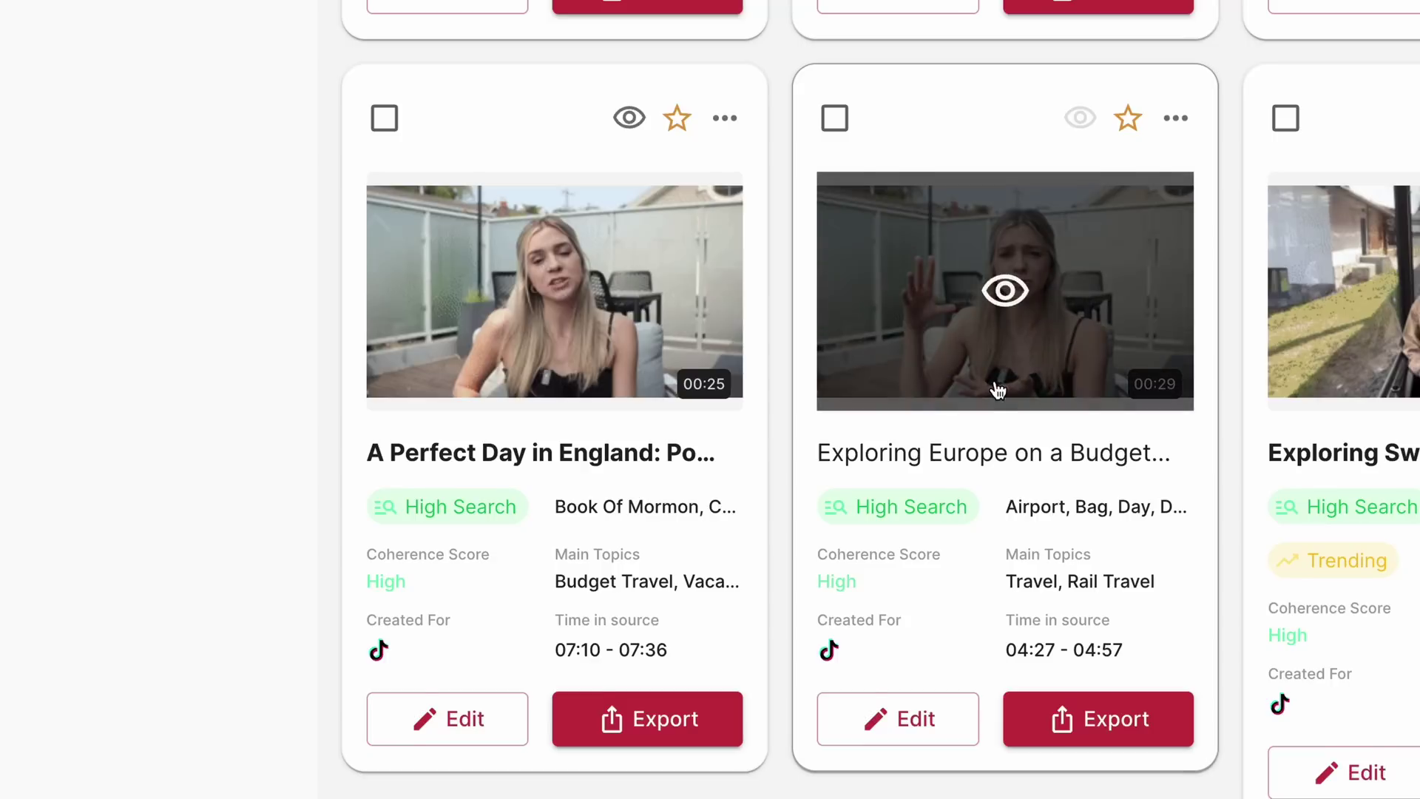
Open the budget Europe clip's details and preview the "Question for your mentor" clip.
{"action": "scroll", "coordinate": [996, 381], "scroll_direction": "down", "scroll_amount": 1}
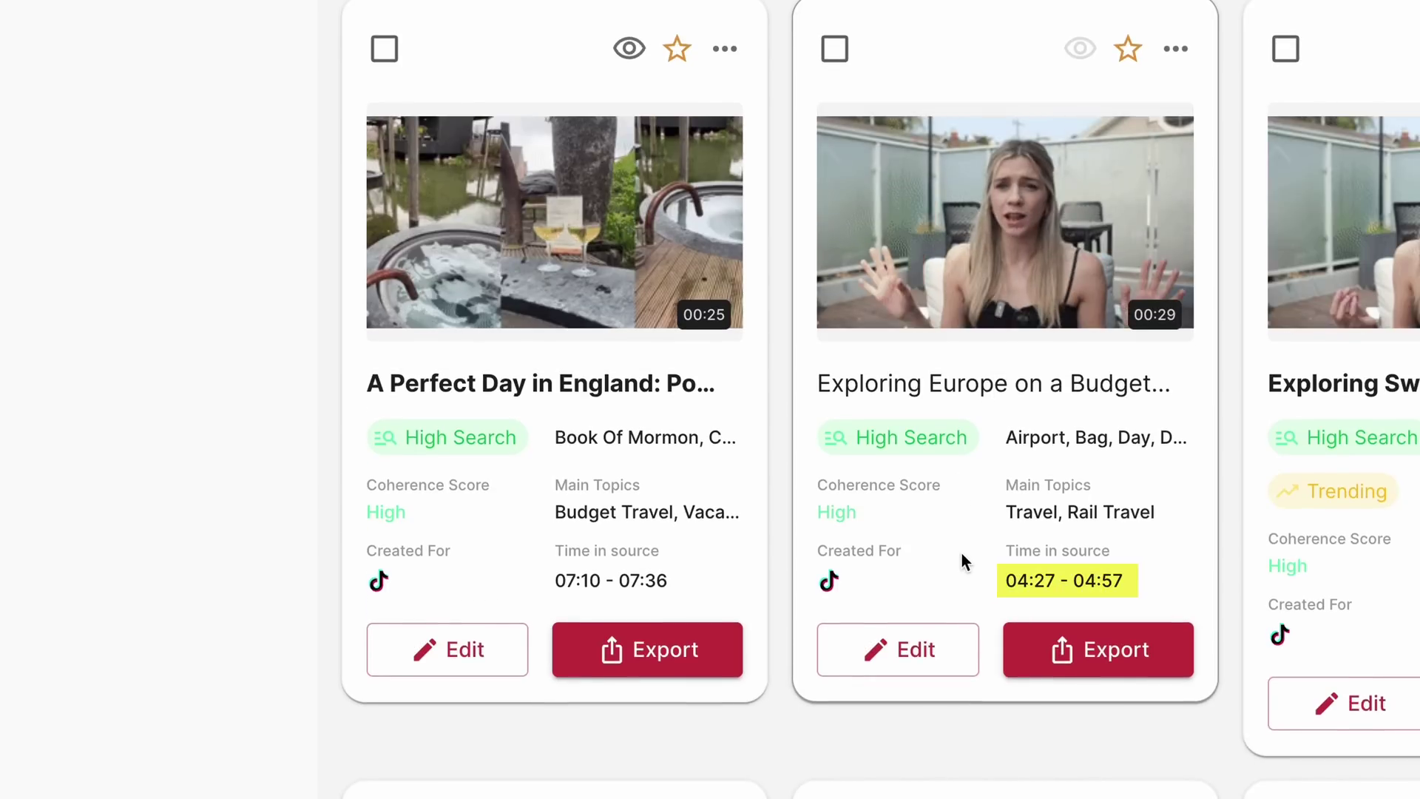
{"action": "left_click", "coordinate": [969, 556]}
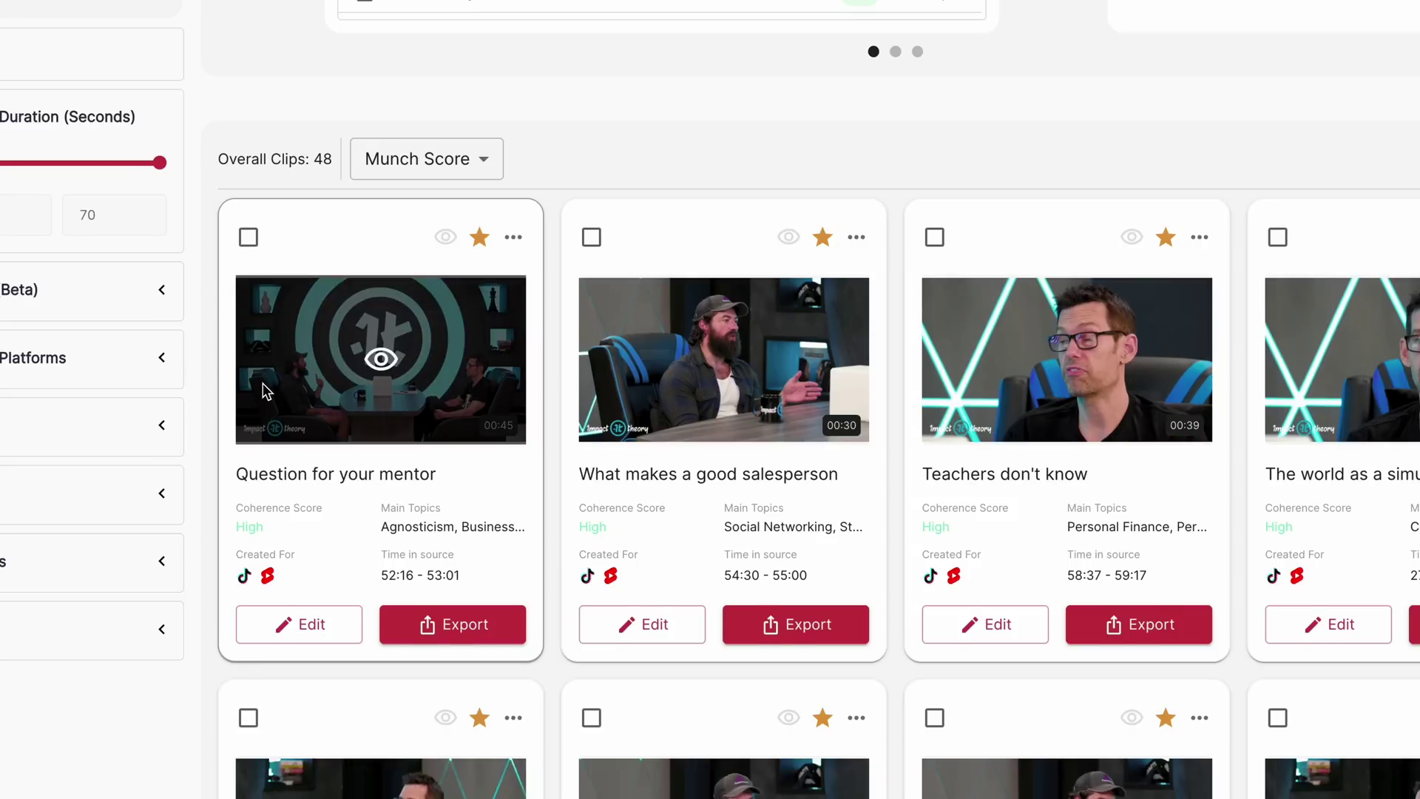
{"action": "left_click", "coordinate": [263, 383]}
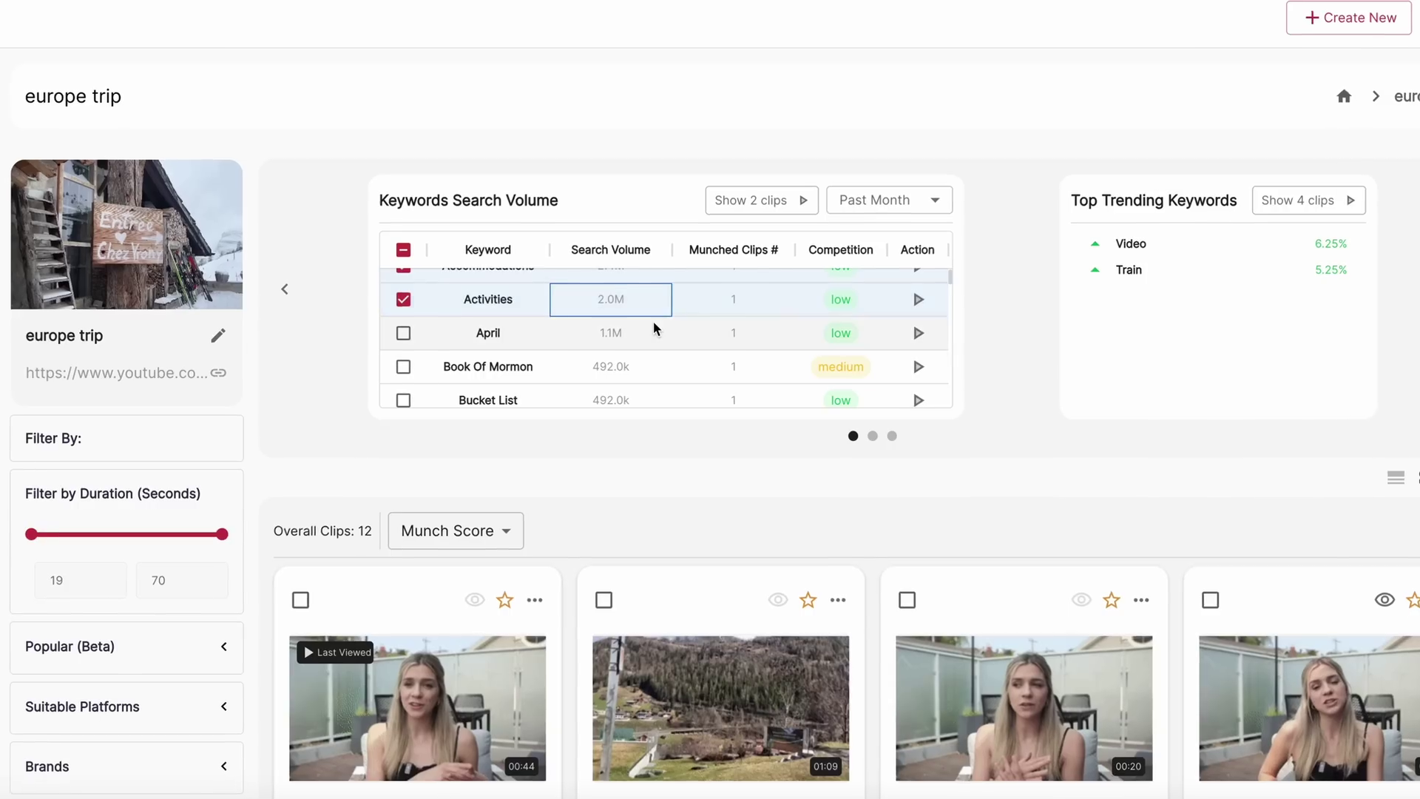
{"action": "scroll", "coordinate": [652, 319], "scroll_direction": "down", "scroll_amount": 5}
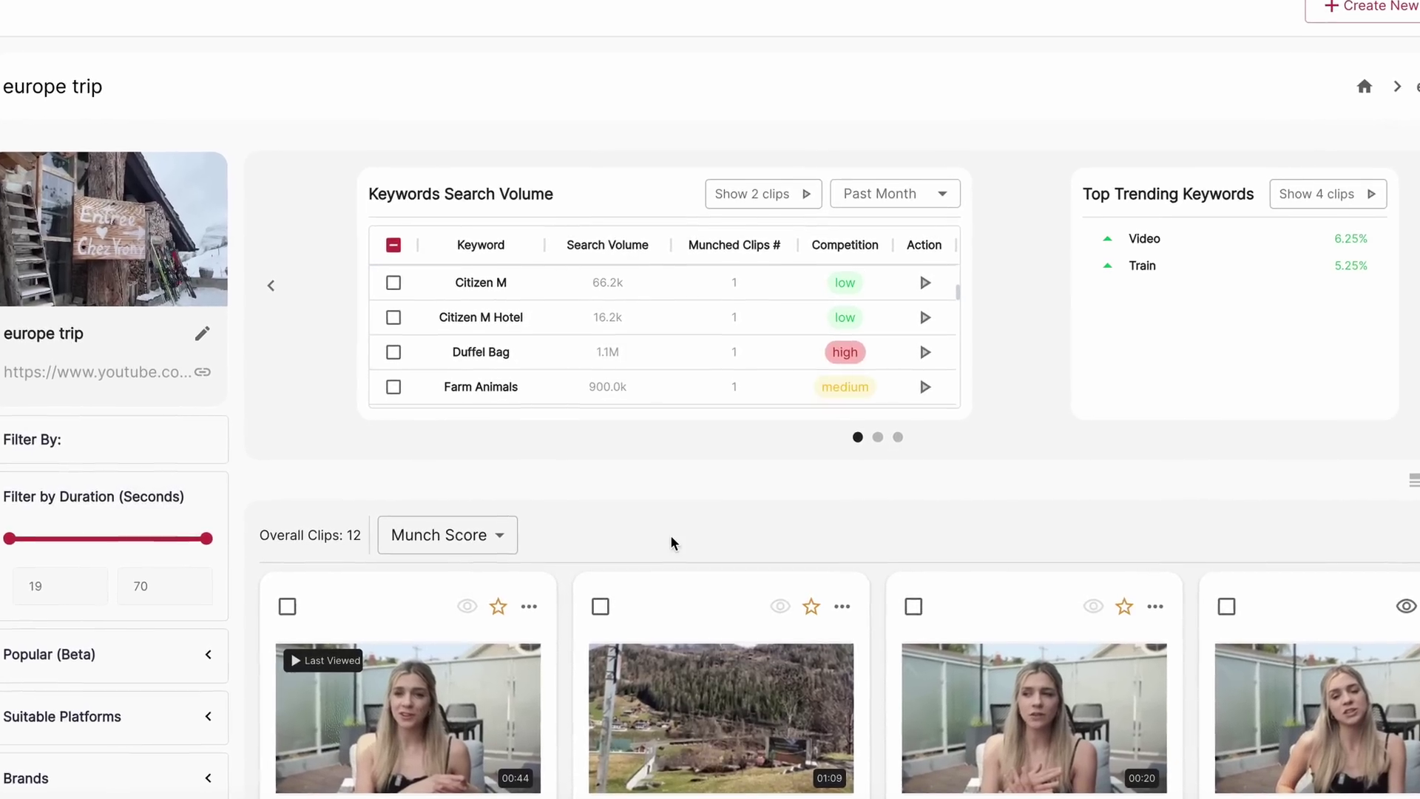